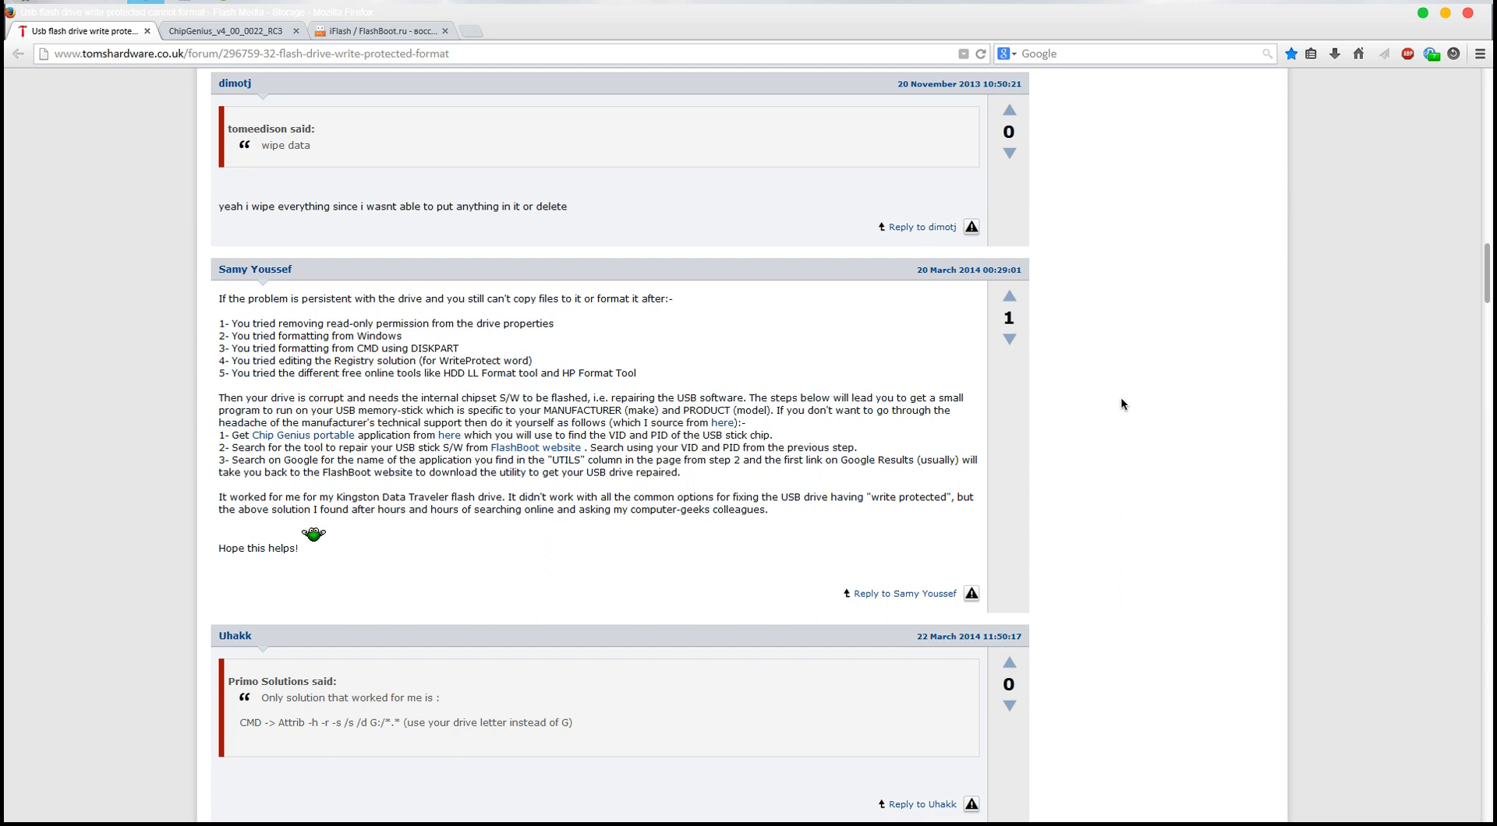
pyautogui.scroll(10, 718, 343)
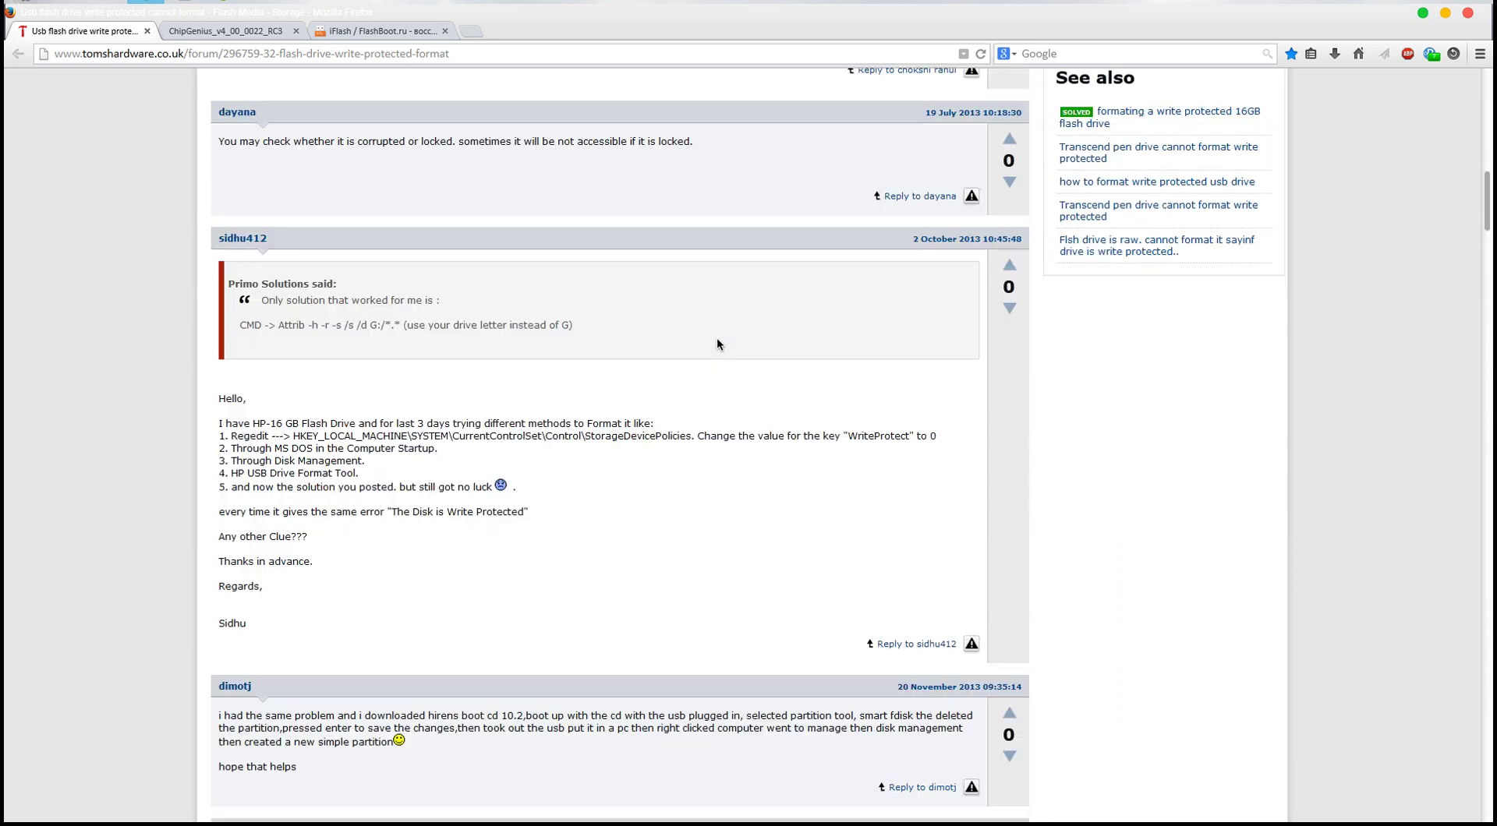
pyautogui.scroll(-2, 701, 347)
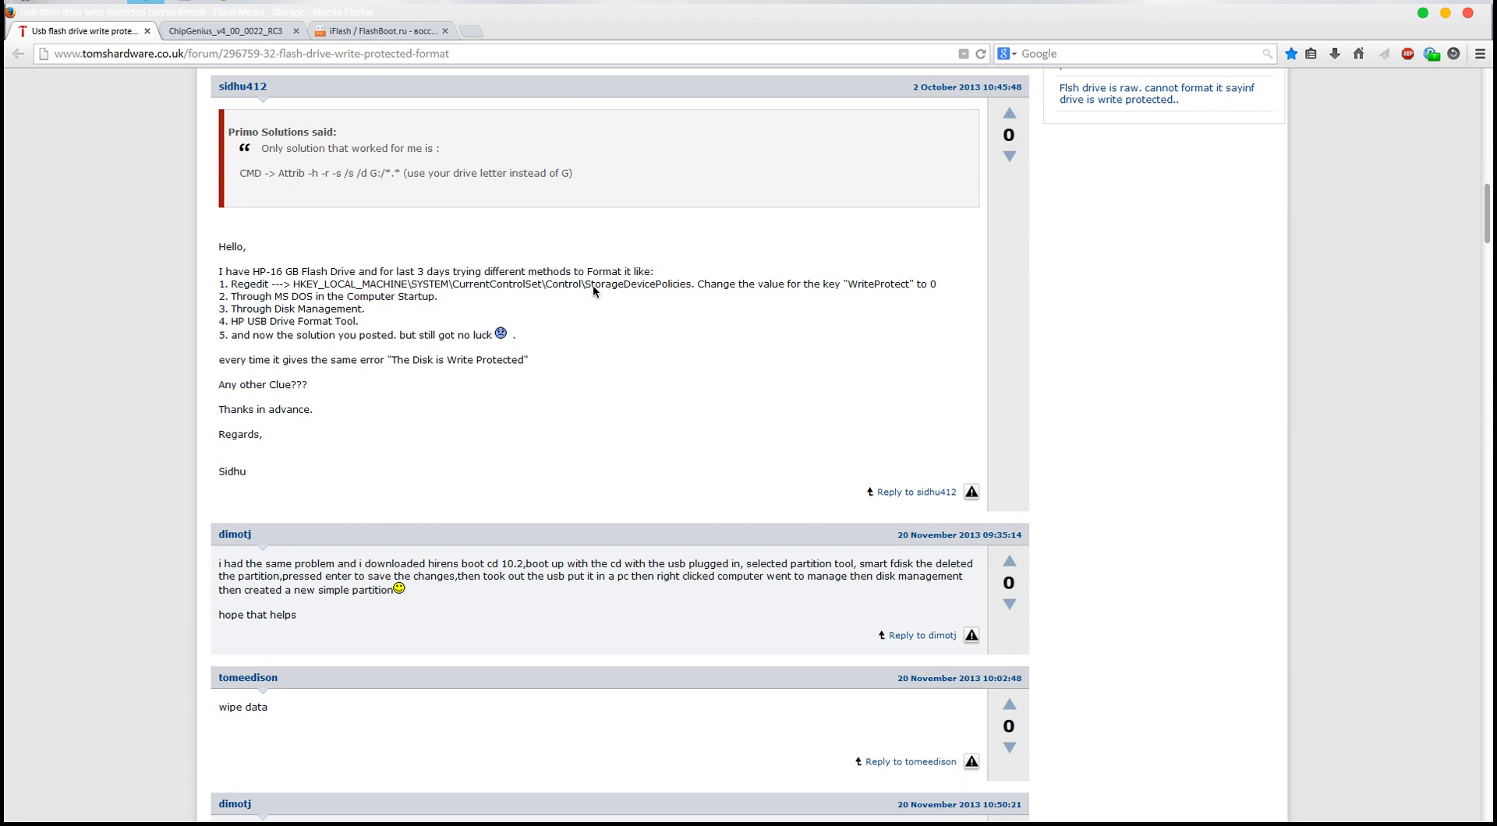
pyautogui.scroll(-9, 686, 404)
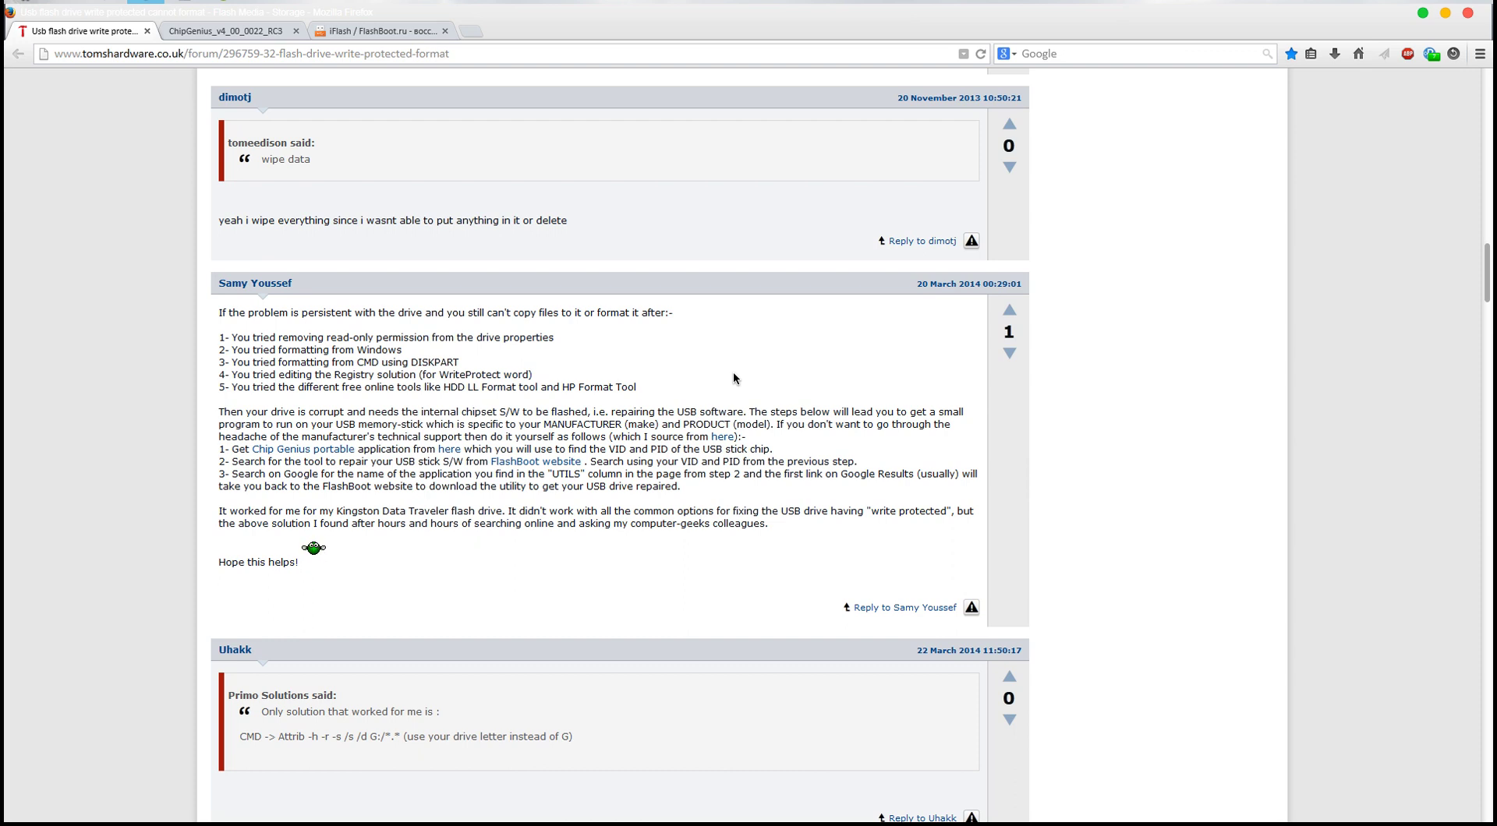
pyautogui.scroll(15, 733, 371)
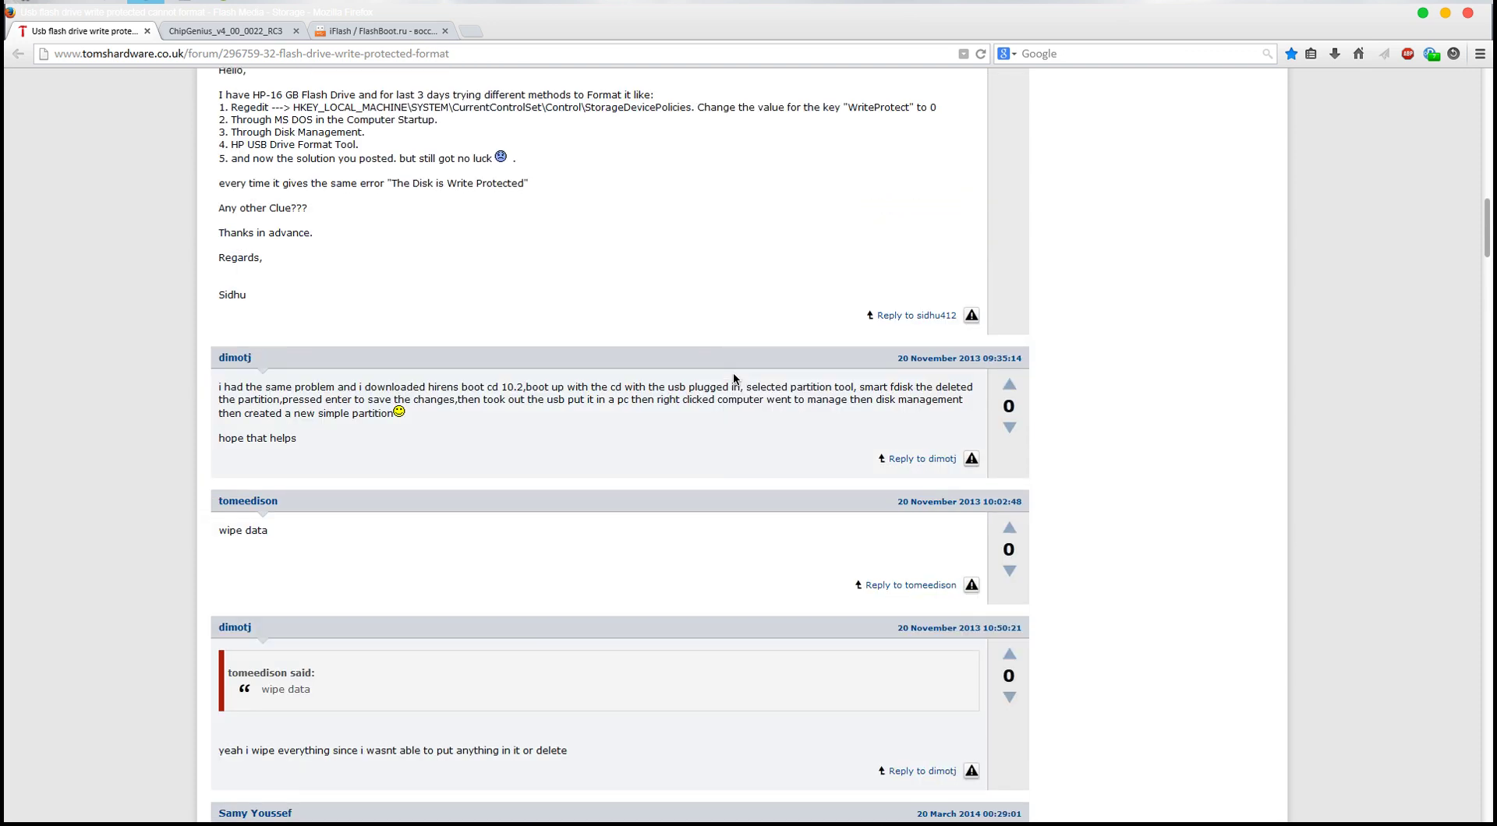
pyautogui.scroll(2, 605, 330)
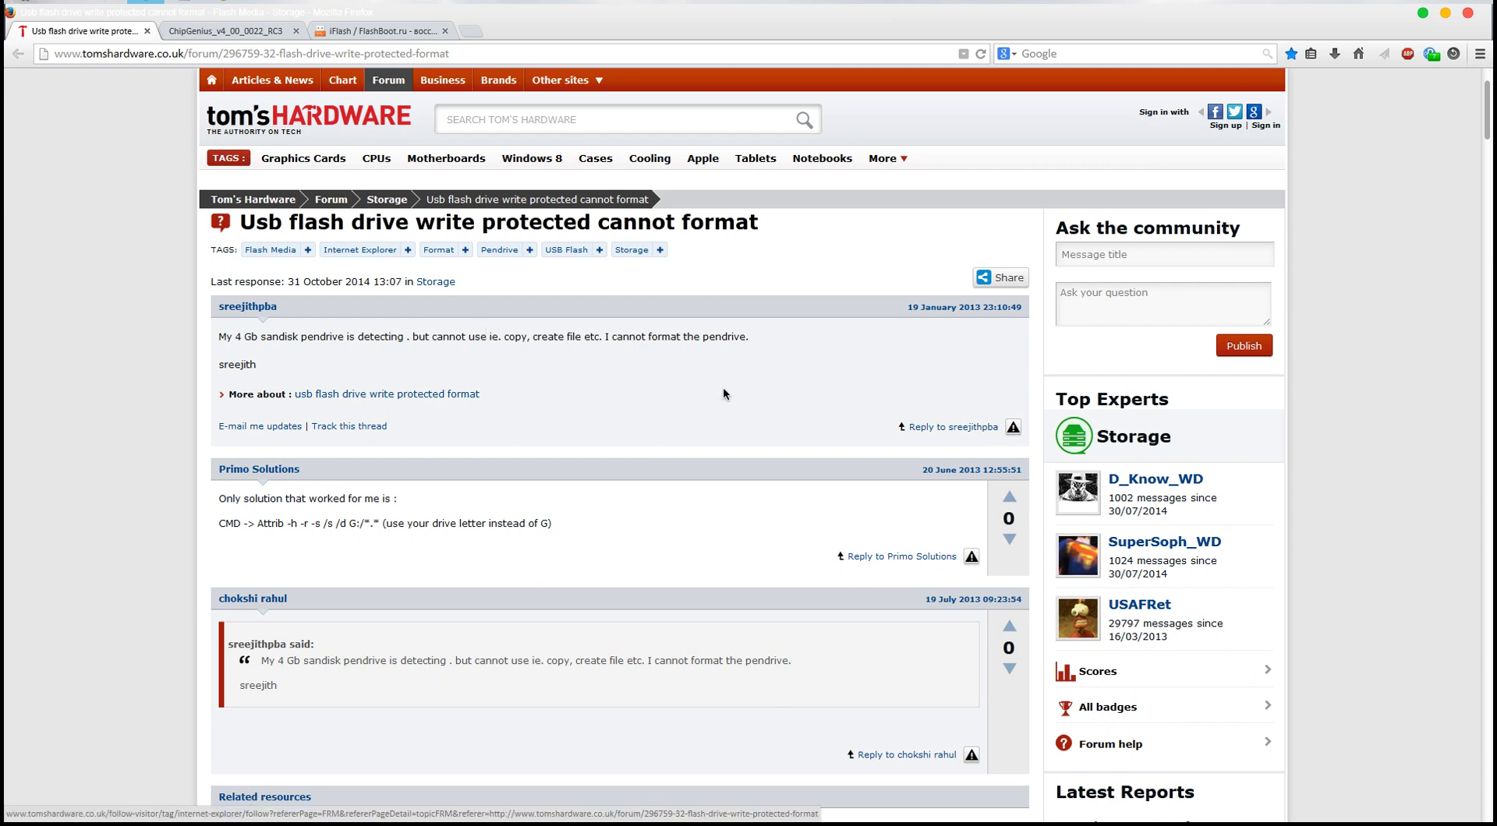
pyautogui.scroll(-10, 724, 390)
pyautogui.scroll(-10, 723, 394)
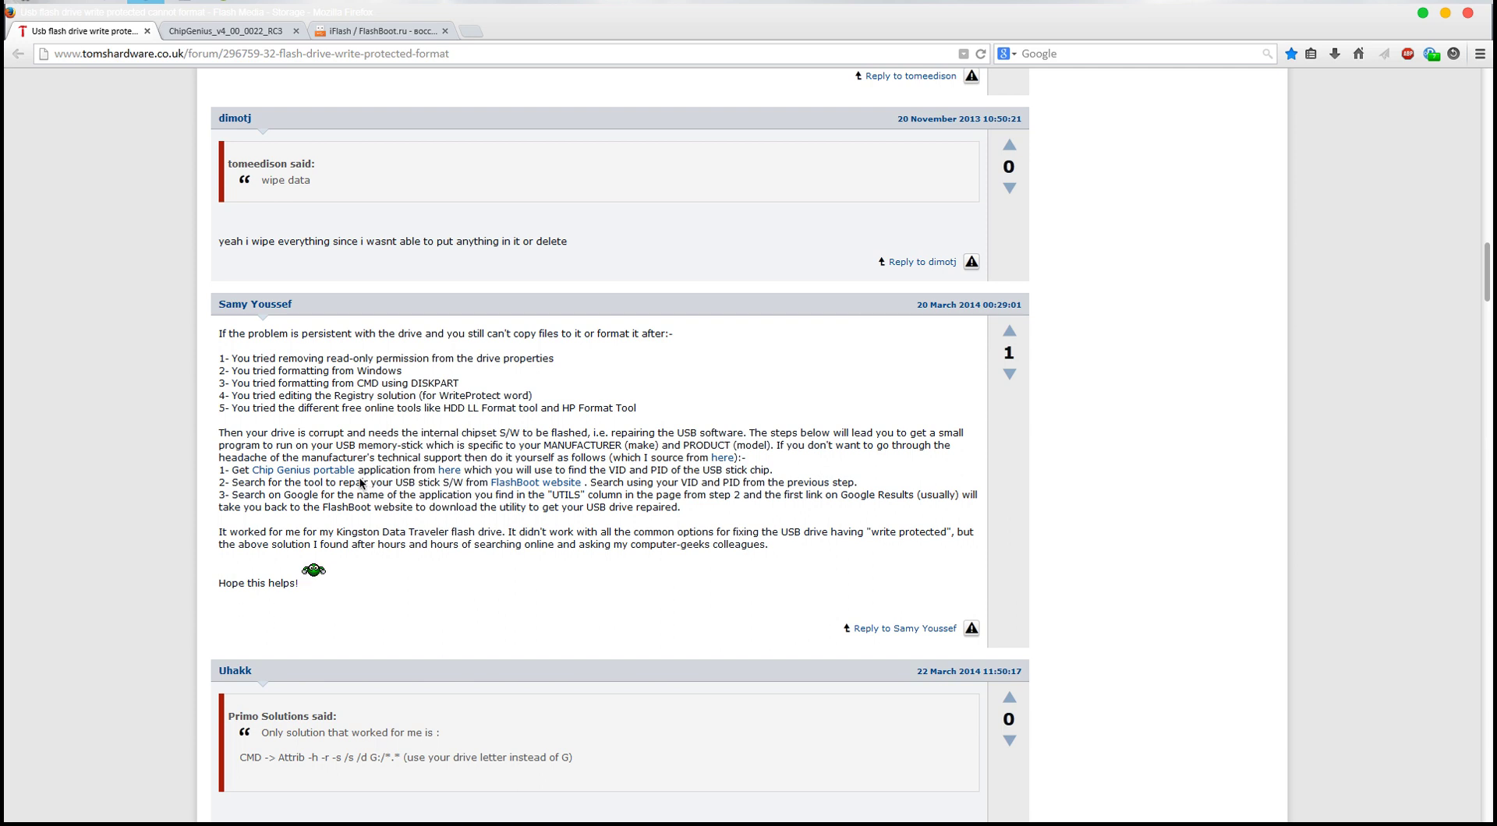
# Compare the ChipGenius_v4_00_0022_RC3.rar MediaFire page with the forum thread, then open the desktop ChipGenius folder
pyautogui.click(220, 34)
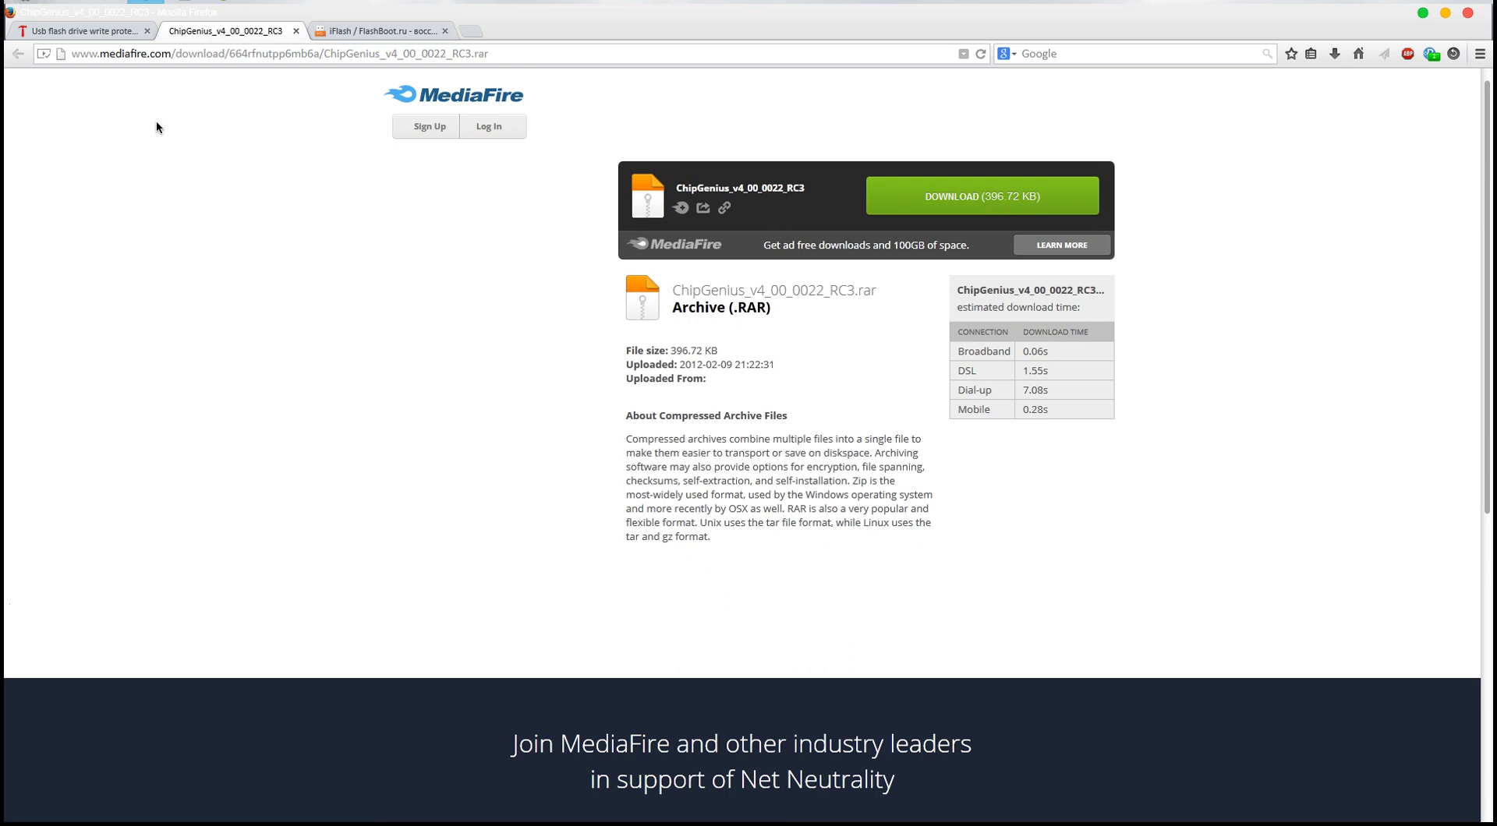
pyautogui.click(114, 31)
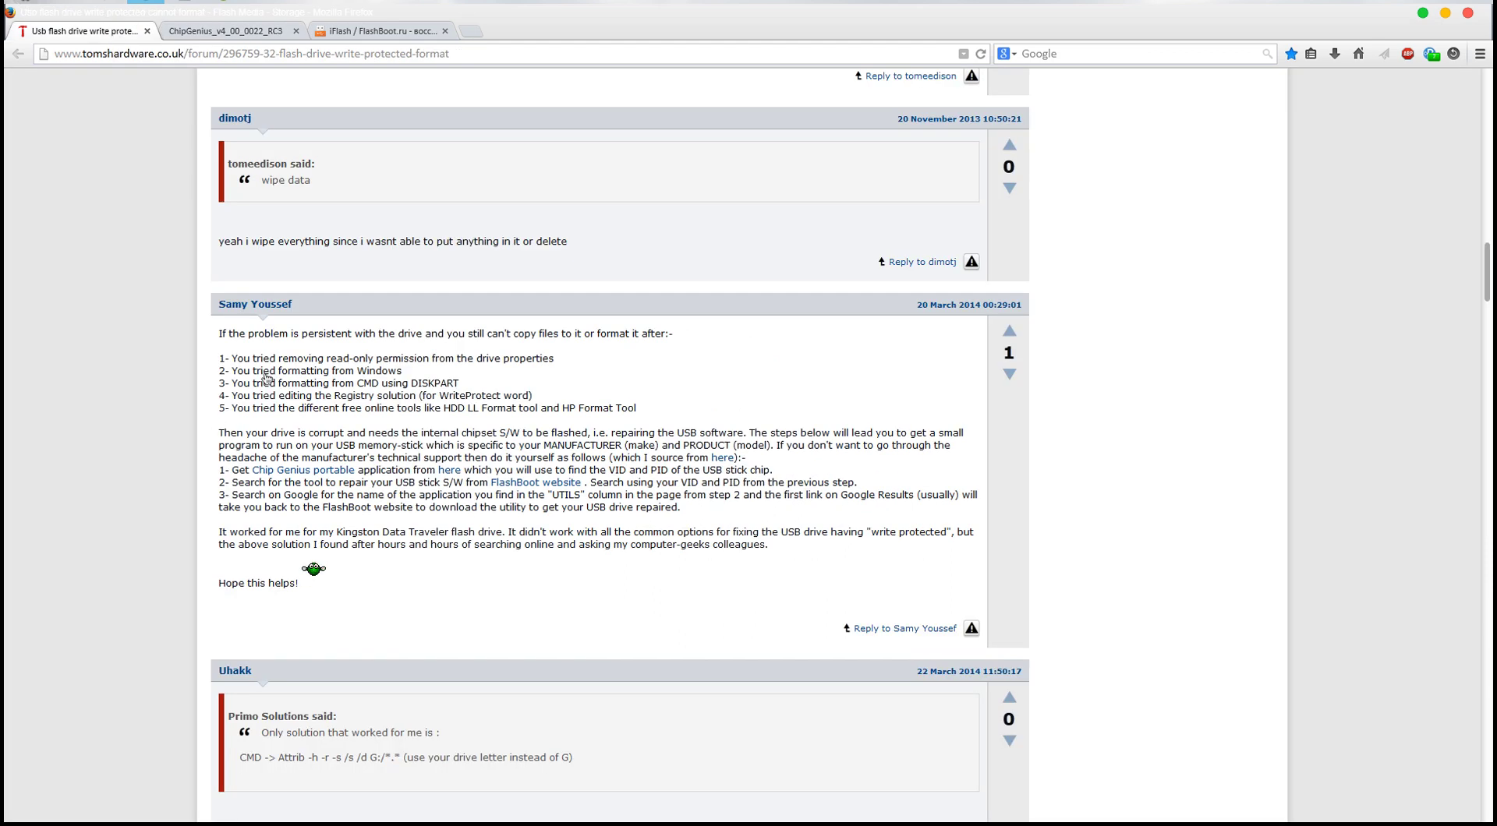
pyautogui.click(225, 31)
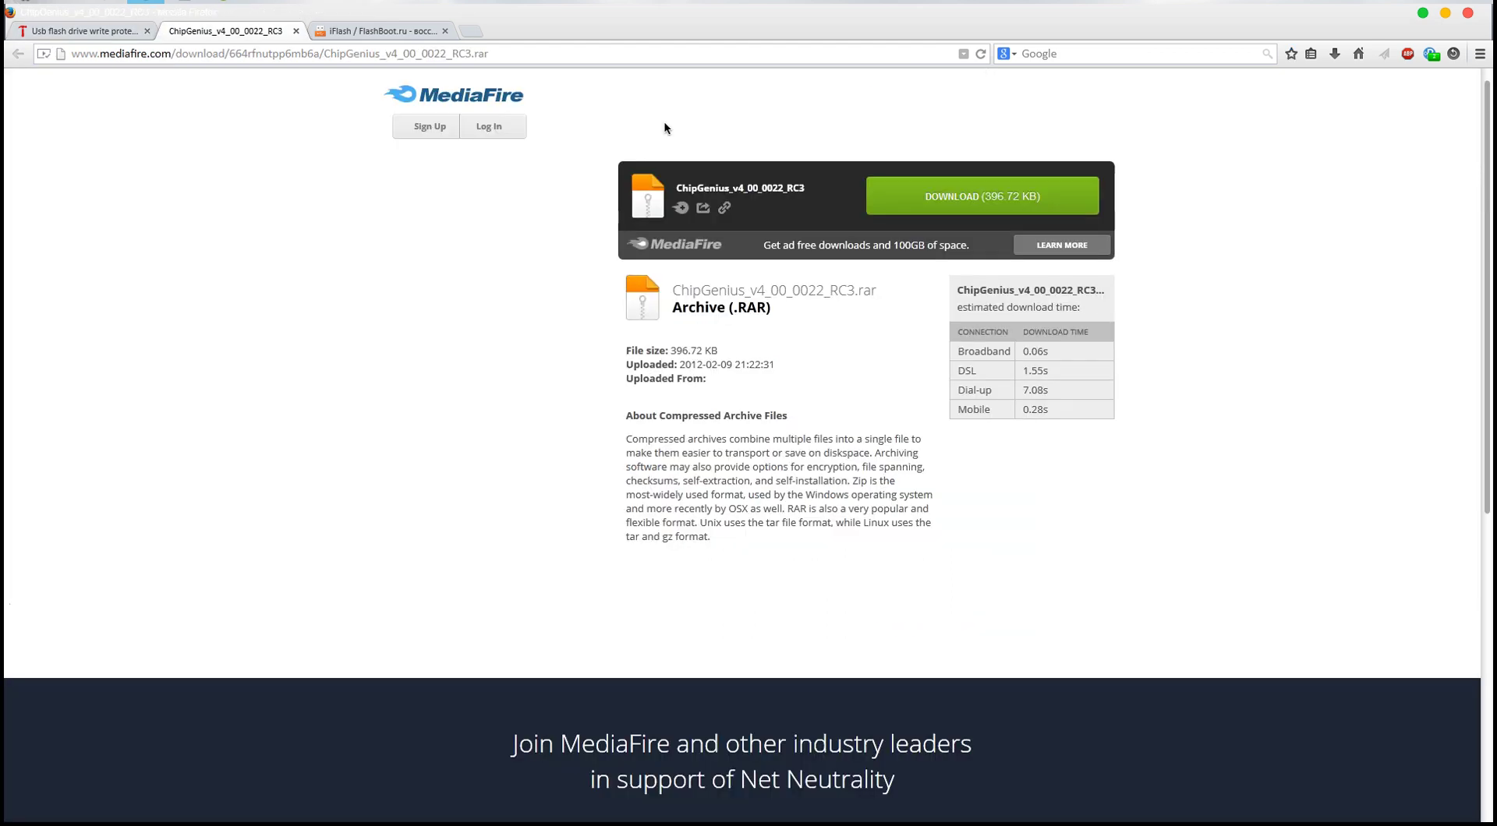
pyautogui.click(1423, 13)
pyautogui.doubleClick(31, 113)
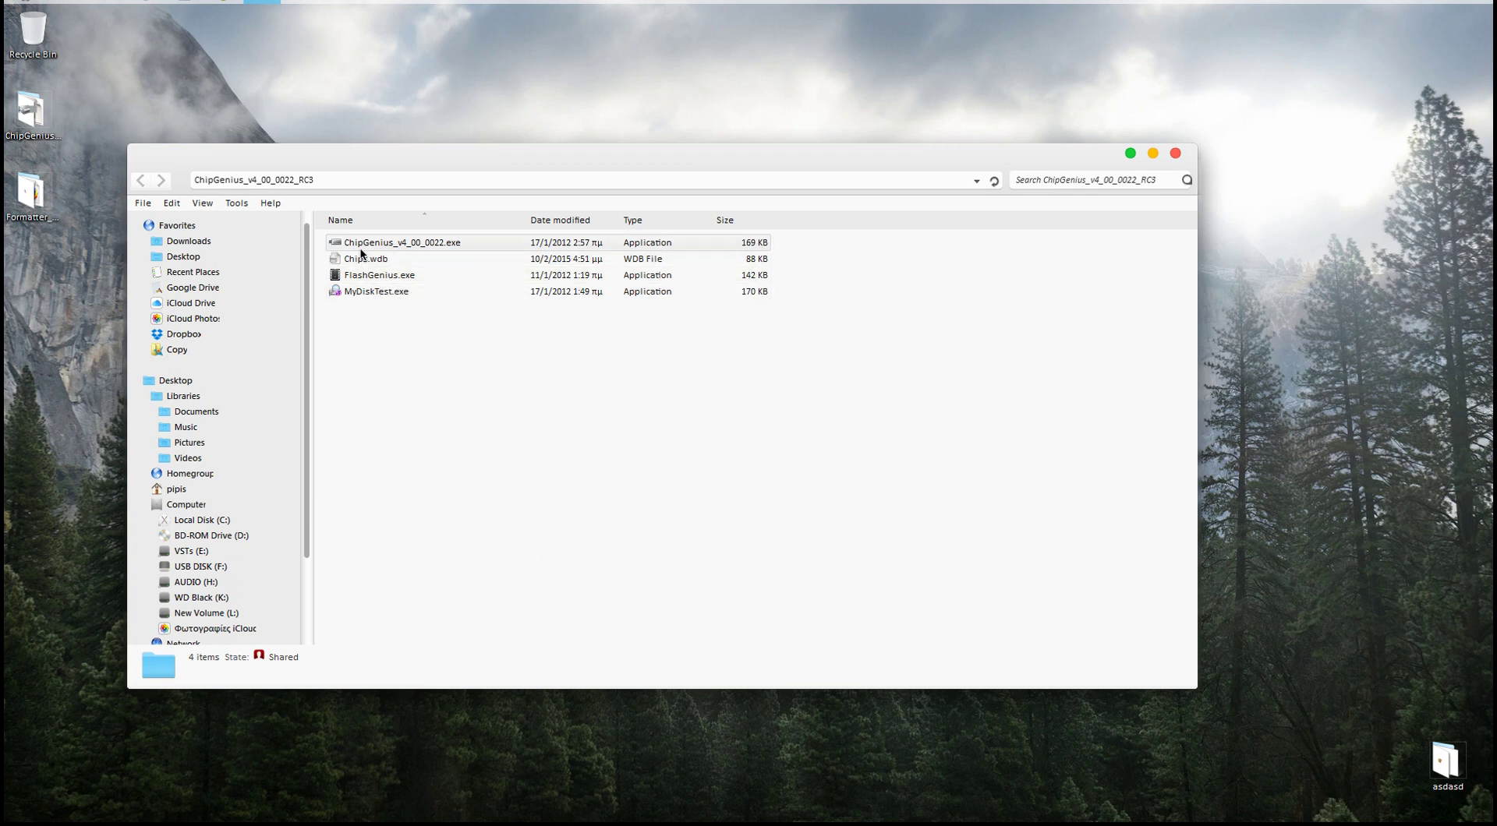
# Recheck the forum thread, then bring up the context menu for ChipGenius_v4_00_0022.exe
pyautogui.click(365, 246)
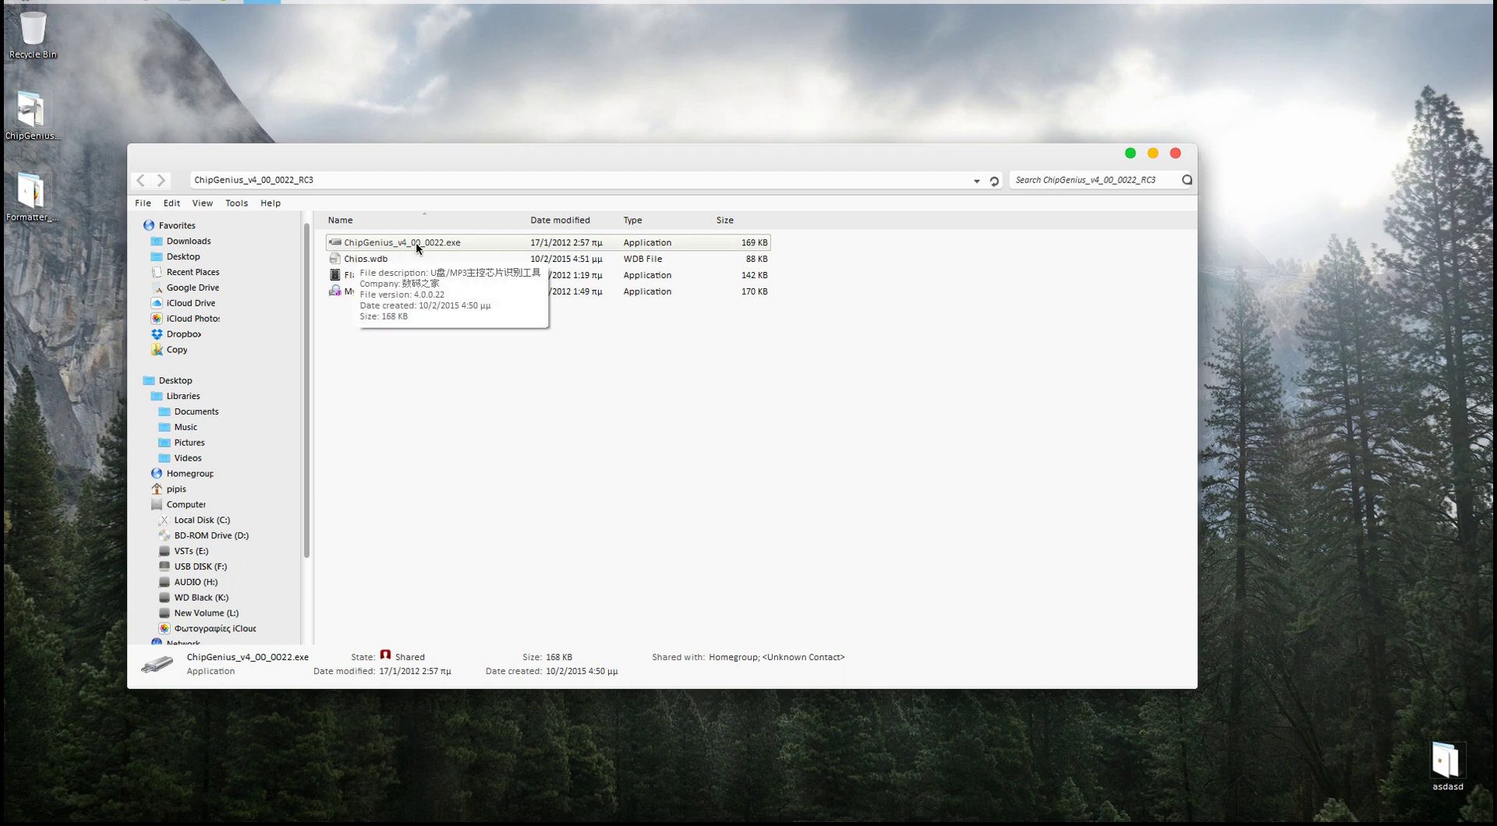
pyautogui.click(434, 342)
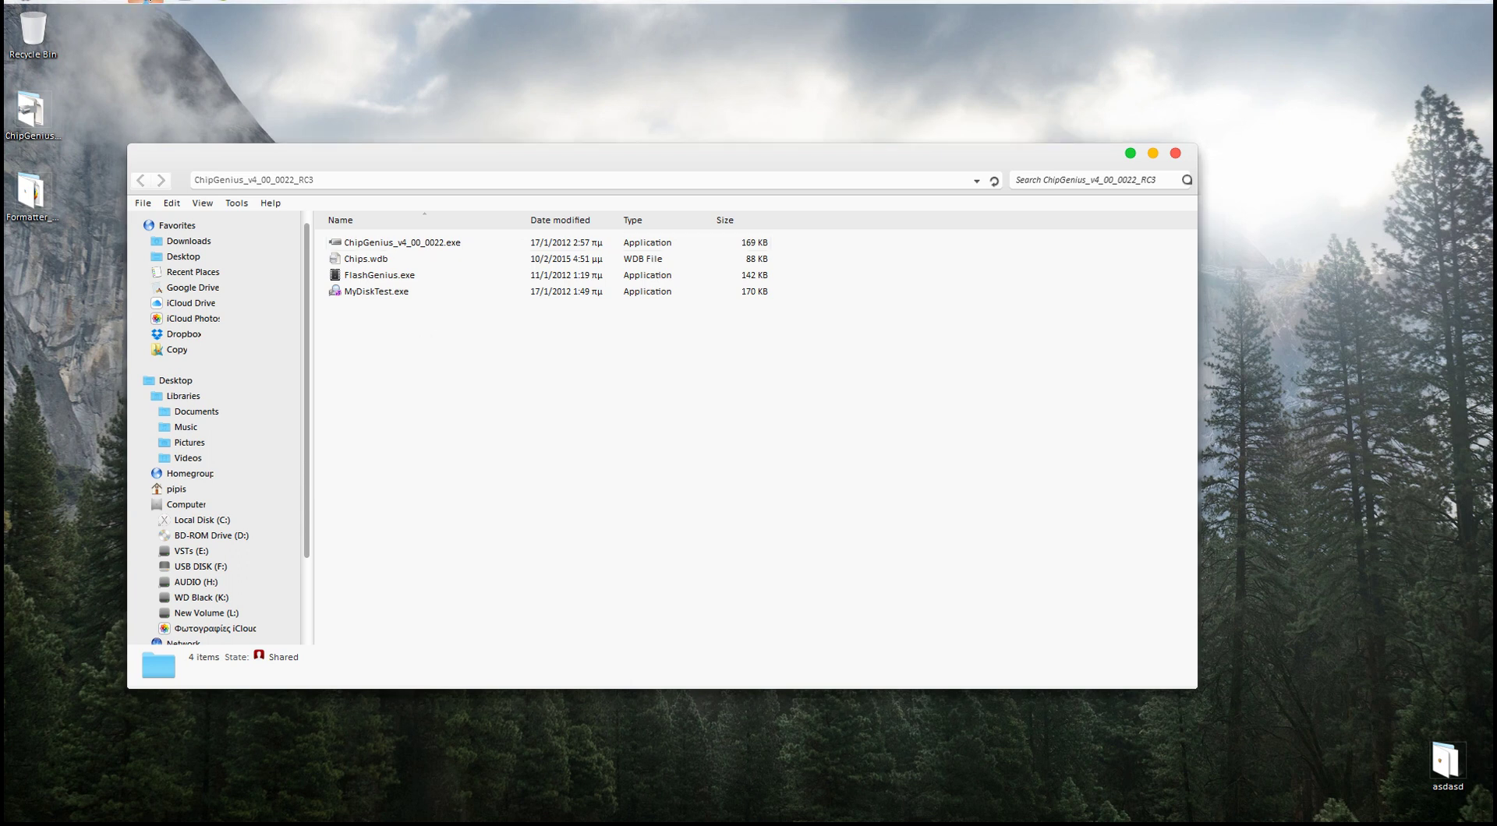
pyautogui.click(132, 2)
pyautogui.click(117, 32)
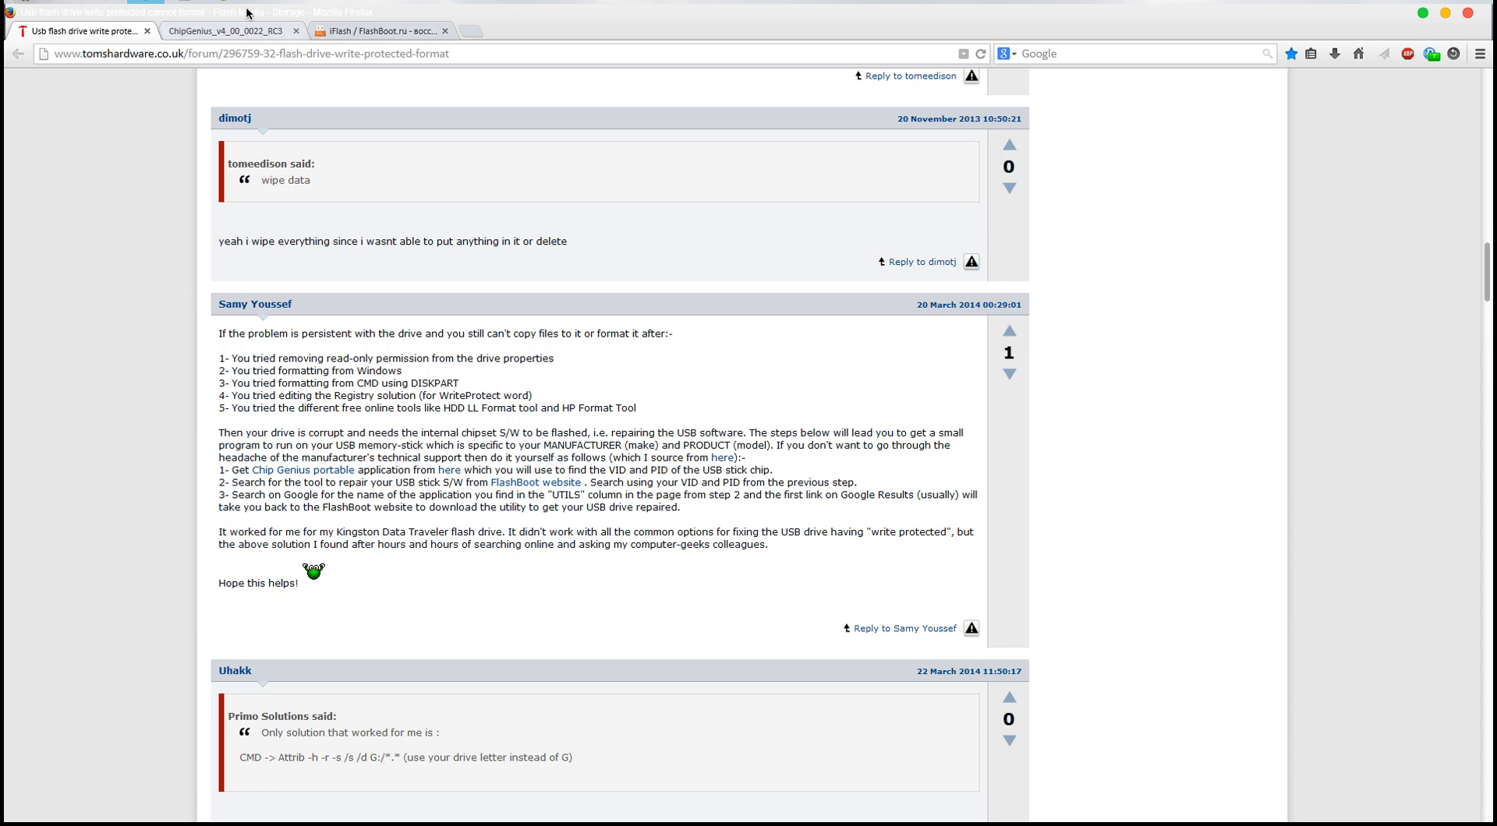
pyautogui.click(1422, 13)
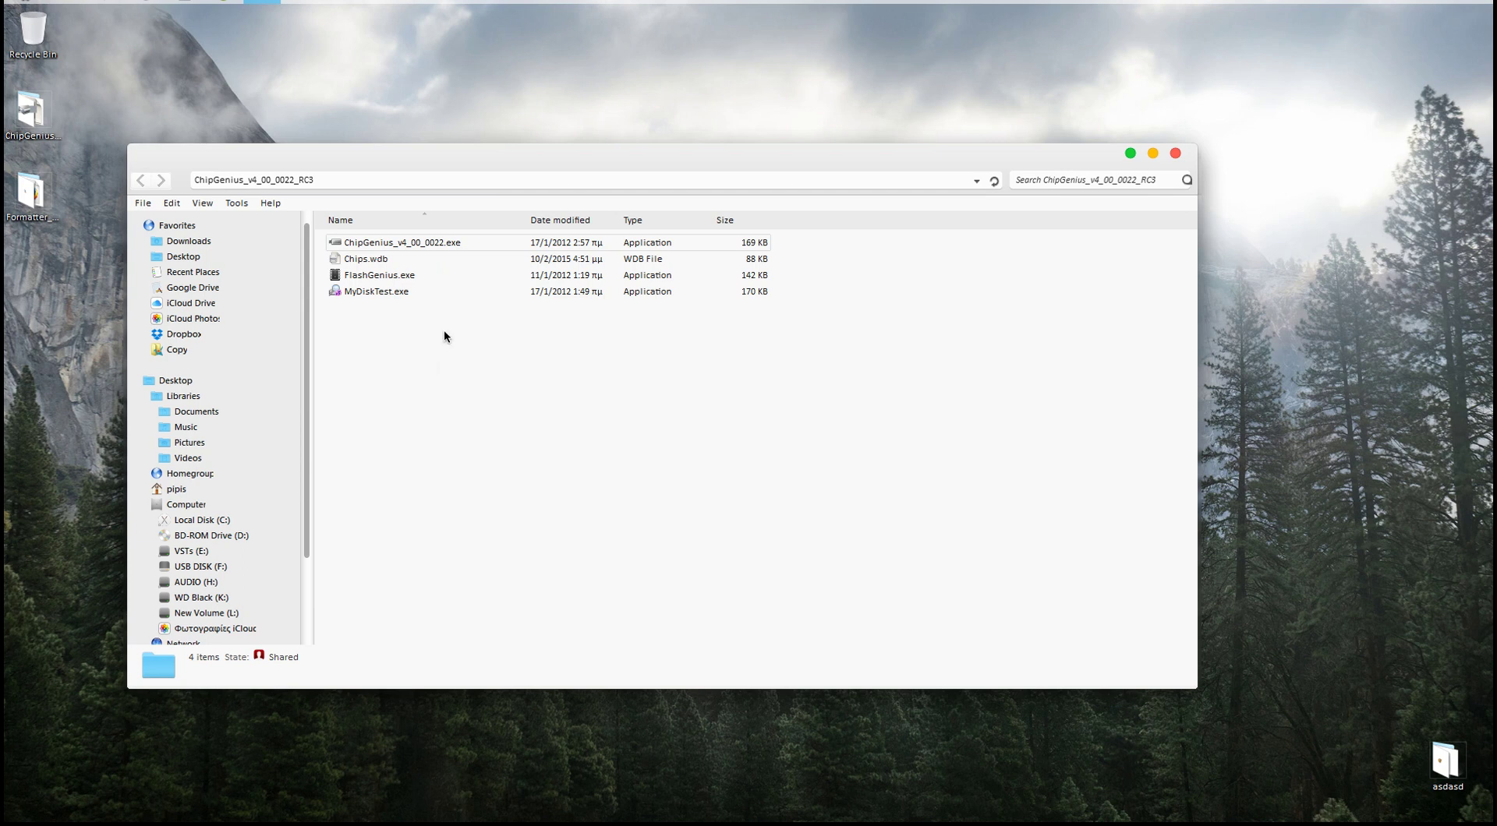
pyautogui.rightClick(443, 243)
# Run ChipGenius as administrator and note the drive's VID 13FE and PID 5200
pyautogui.click(511, 322)
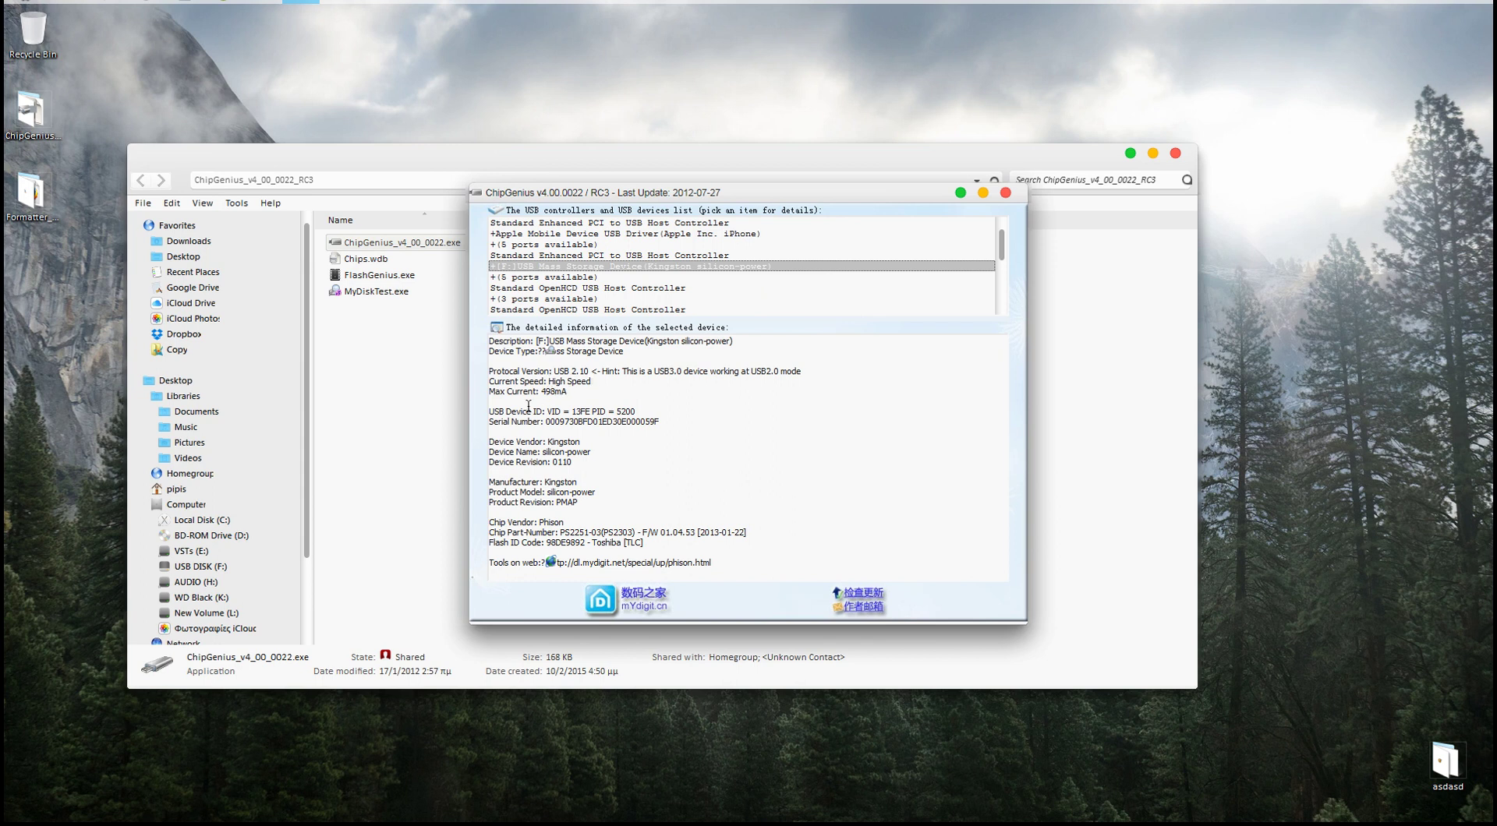
pyautogui.moveTo(490, 411); pyautogui.dragTo(638, 411)
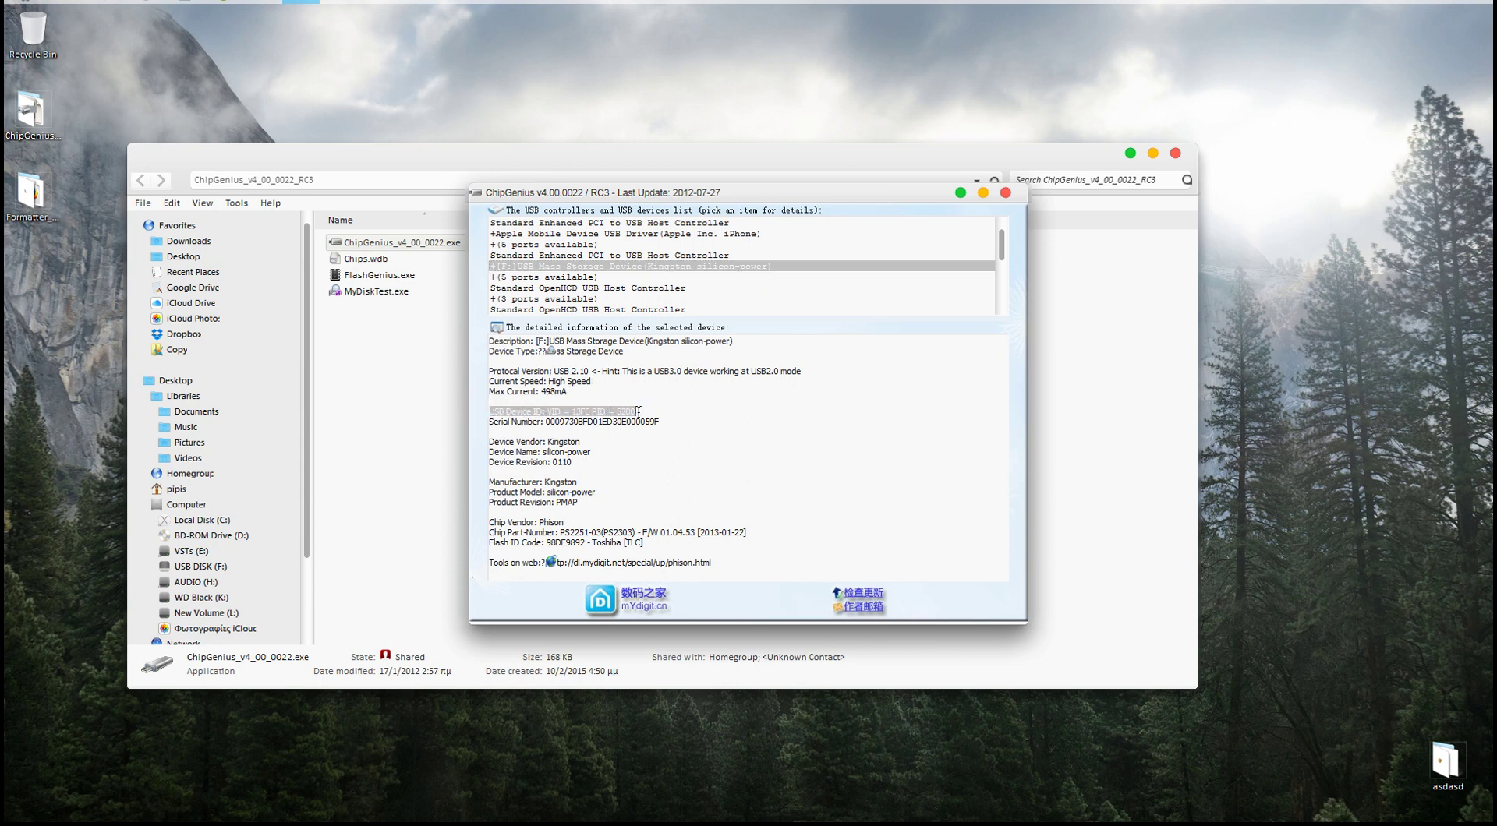
pyautogui.click(594, 411)
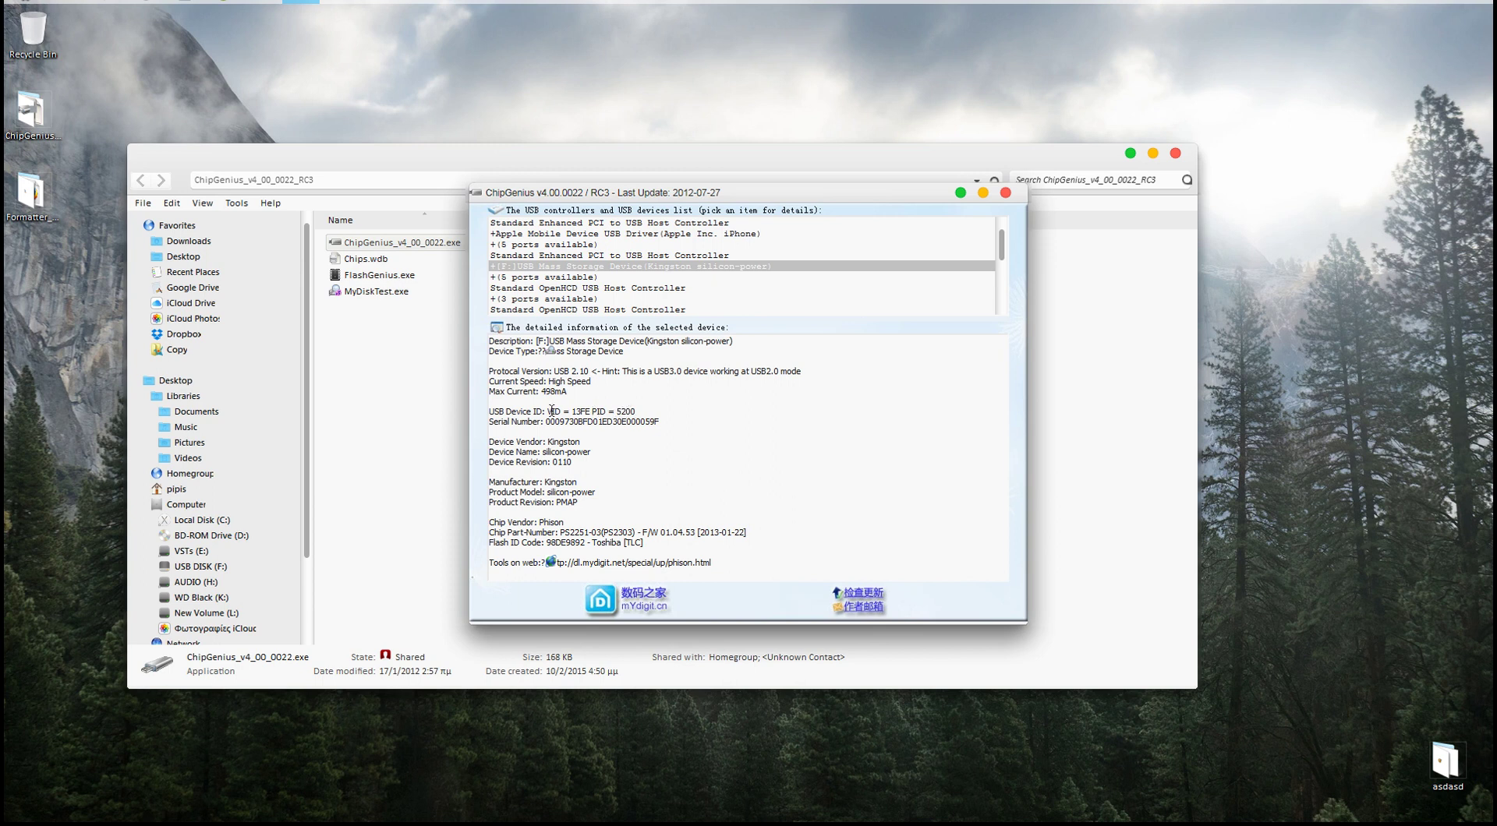
pyautogui.moveTo(547, 411); pyautogui.dragTo(636, 410)
pyautogui.click(642, 409)
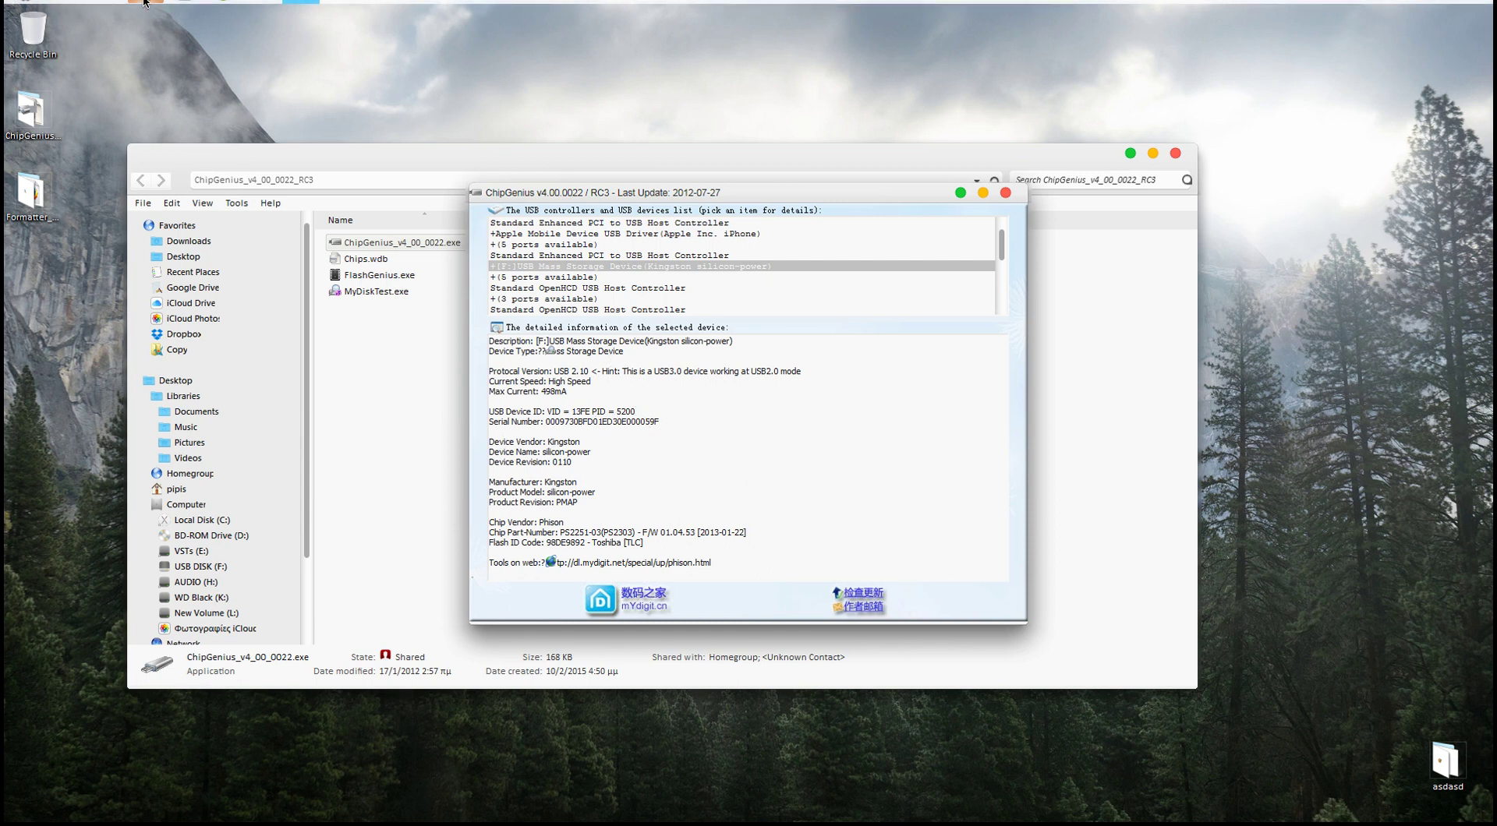
pyautogui.click(145, 2)
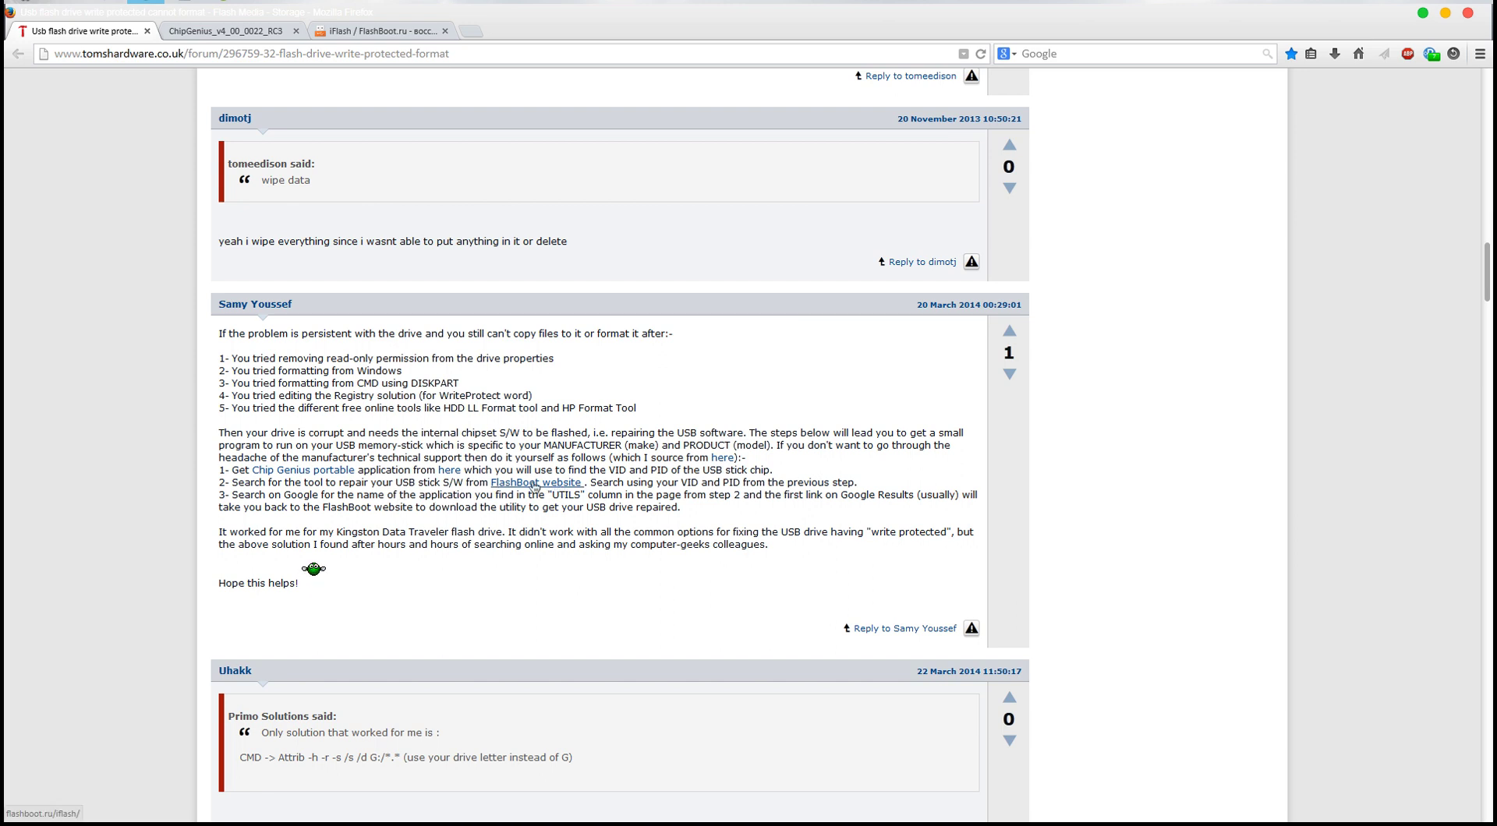
# Switch to the FlashBoot iFlash database page and look over its search form
pyautogui.click(371, 32)
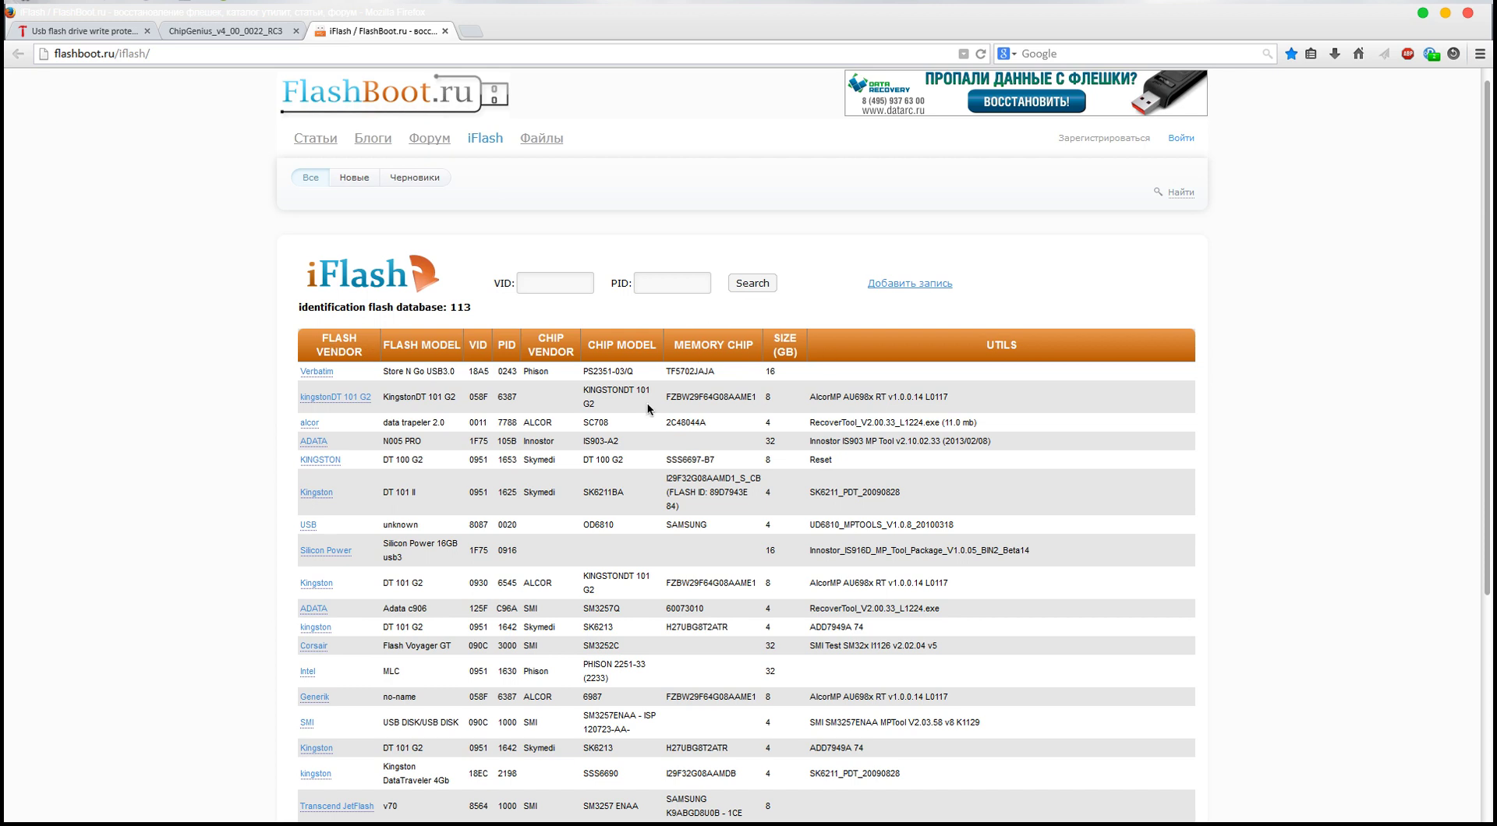
pyautogui.scroll(-3, 521, 397)
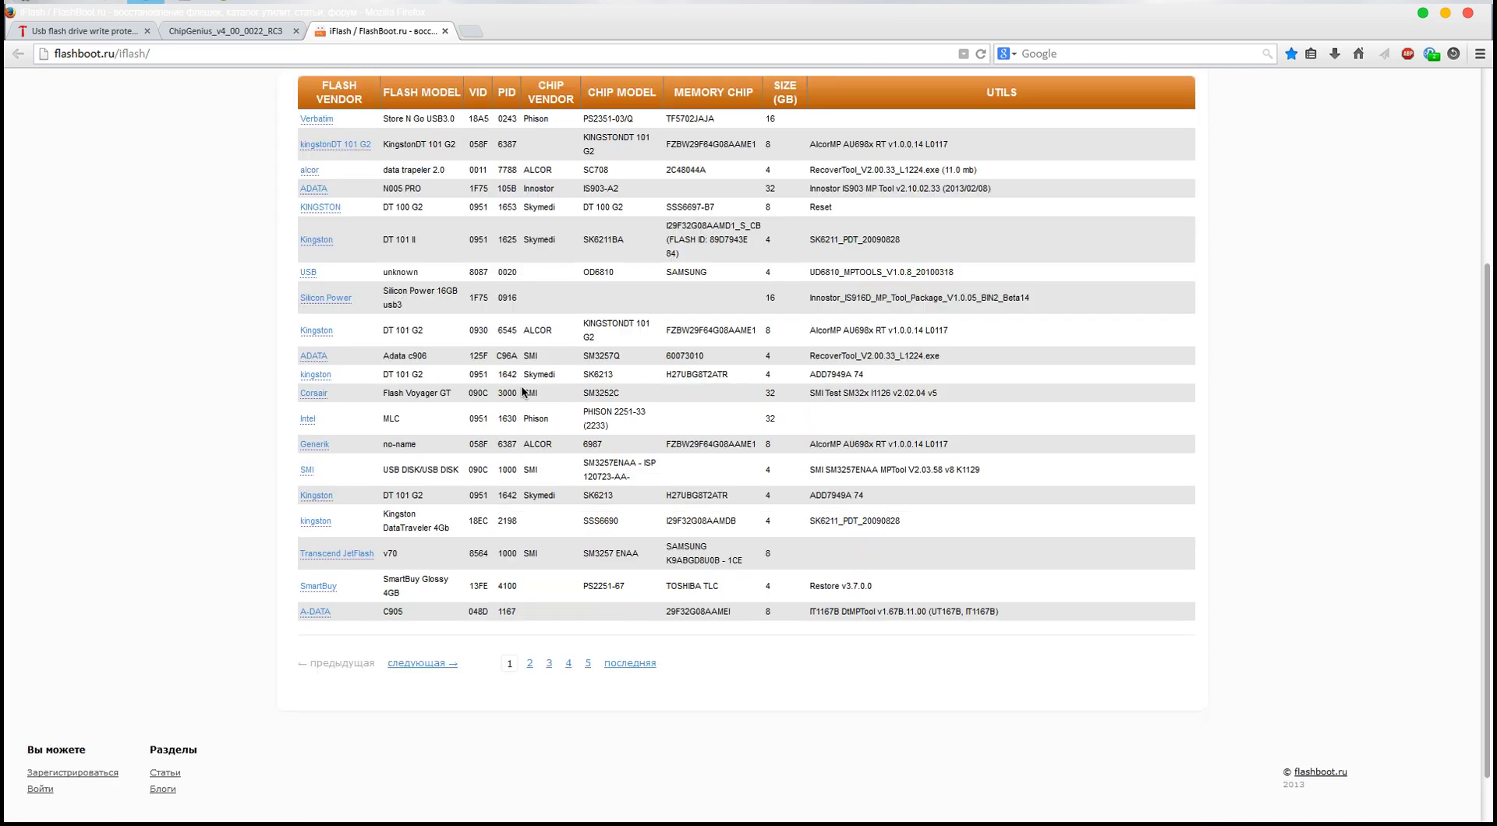
pyautogui.scroll(-1, 521, 392)
pyautogui.scroll(4, 471, 386)
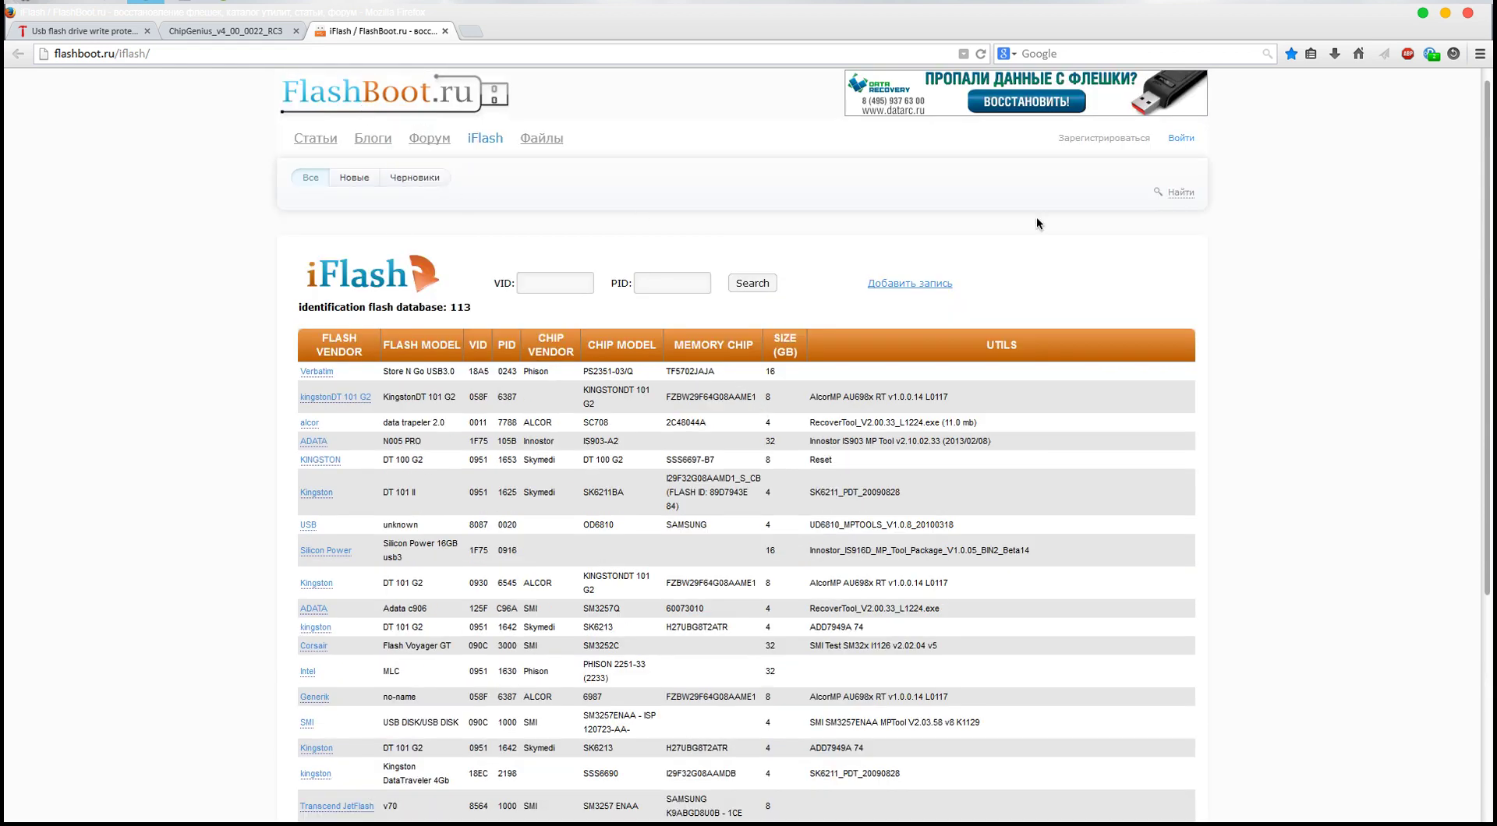
pyautogui.scroll(-5, 1199, 487)
pyautogui.scroll(4, 543, 413)
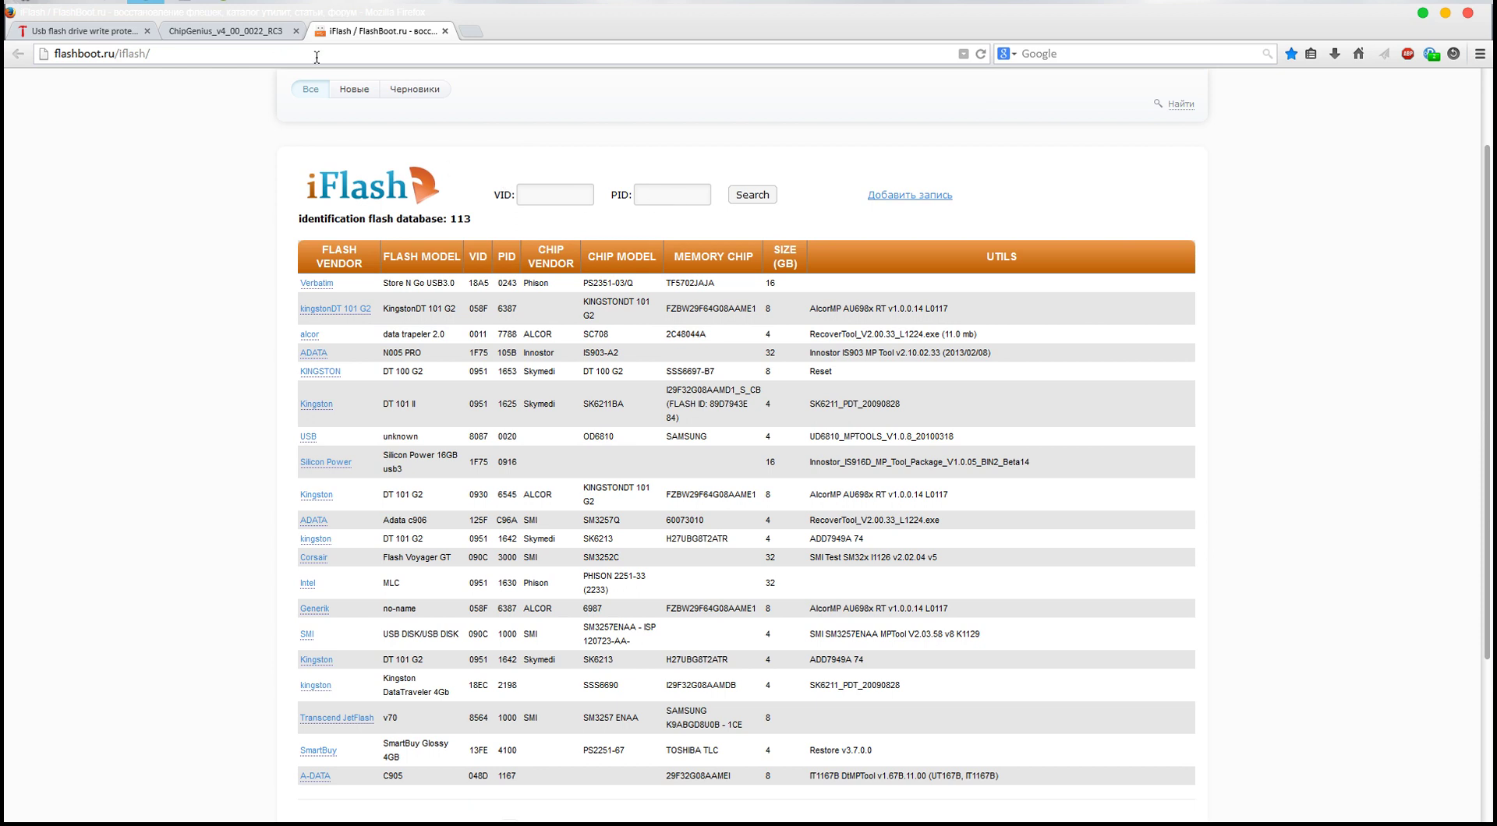
# Enter VID 13FE and PID 5200 from ChipGenius into iFlash and run the search
pyautogui.click(298, 4)
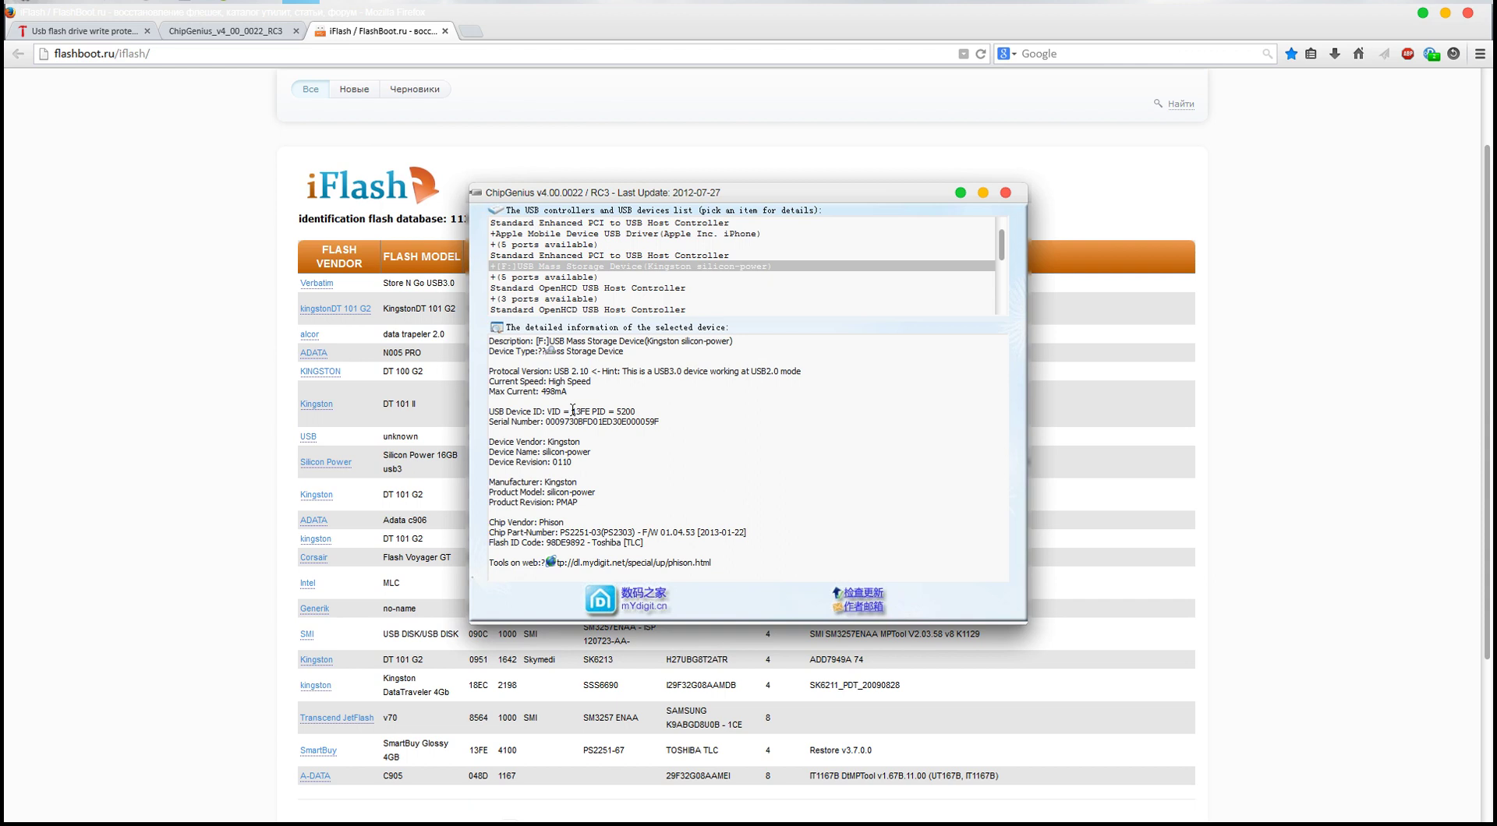
pyautogui.click(1048, 410)
pyautogui.click(555, 195)
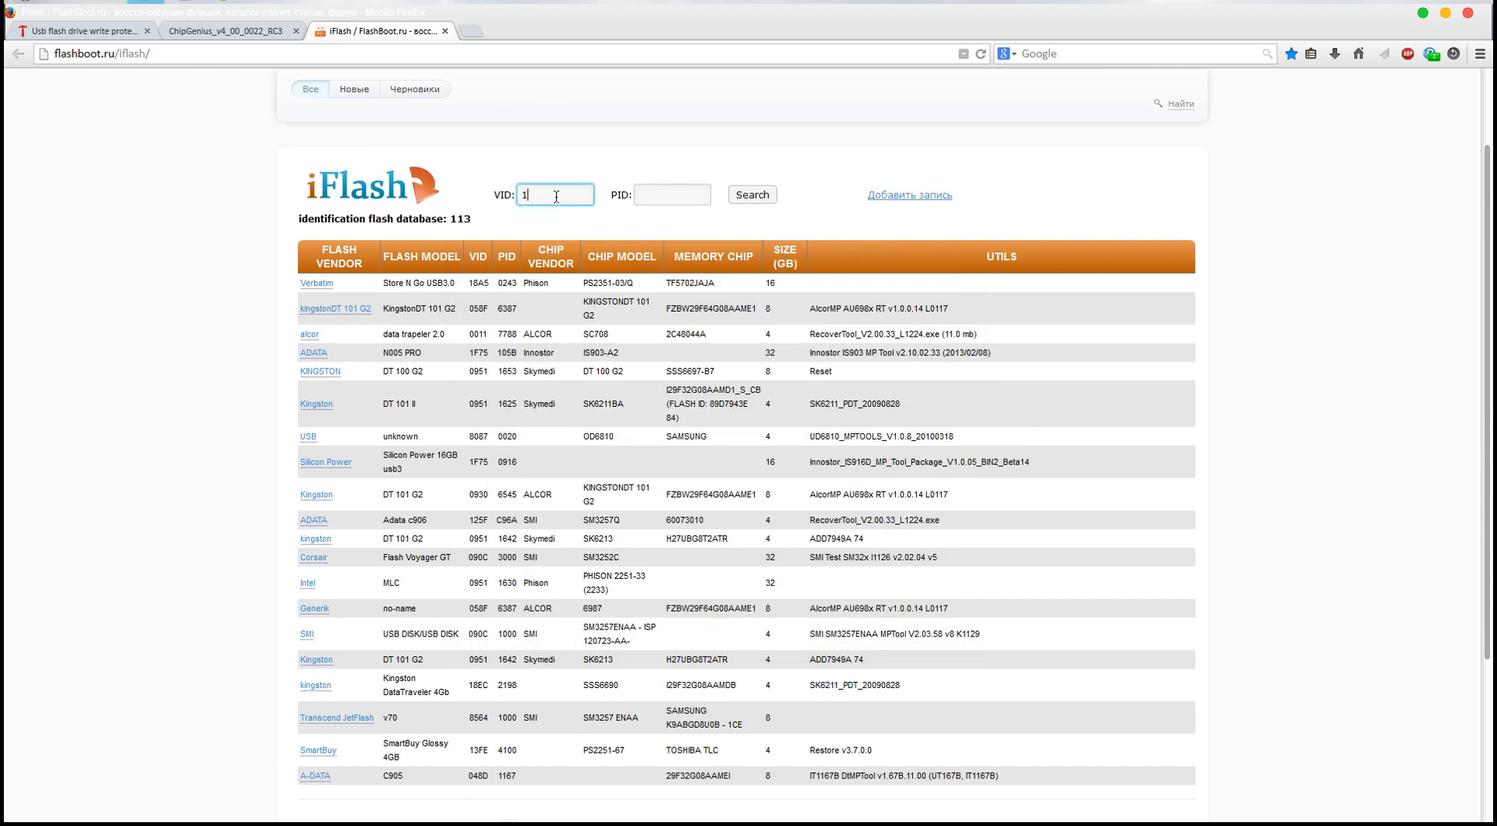
pyautogui.click(659, 197)
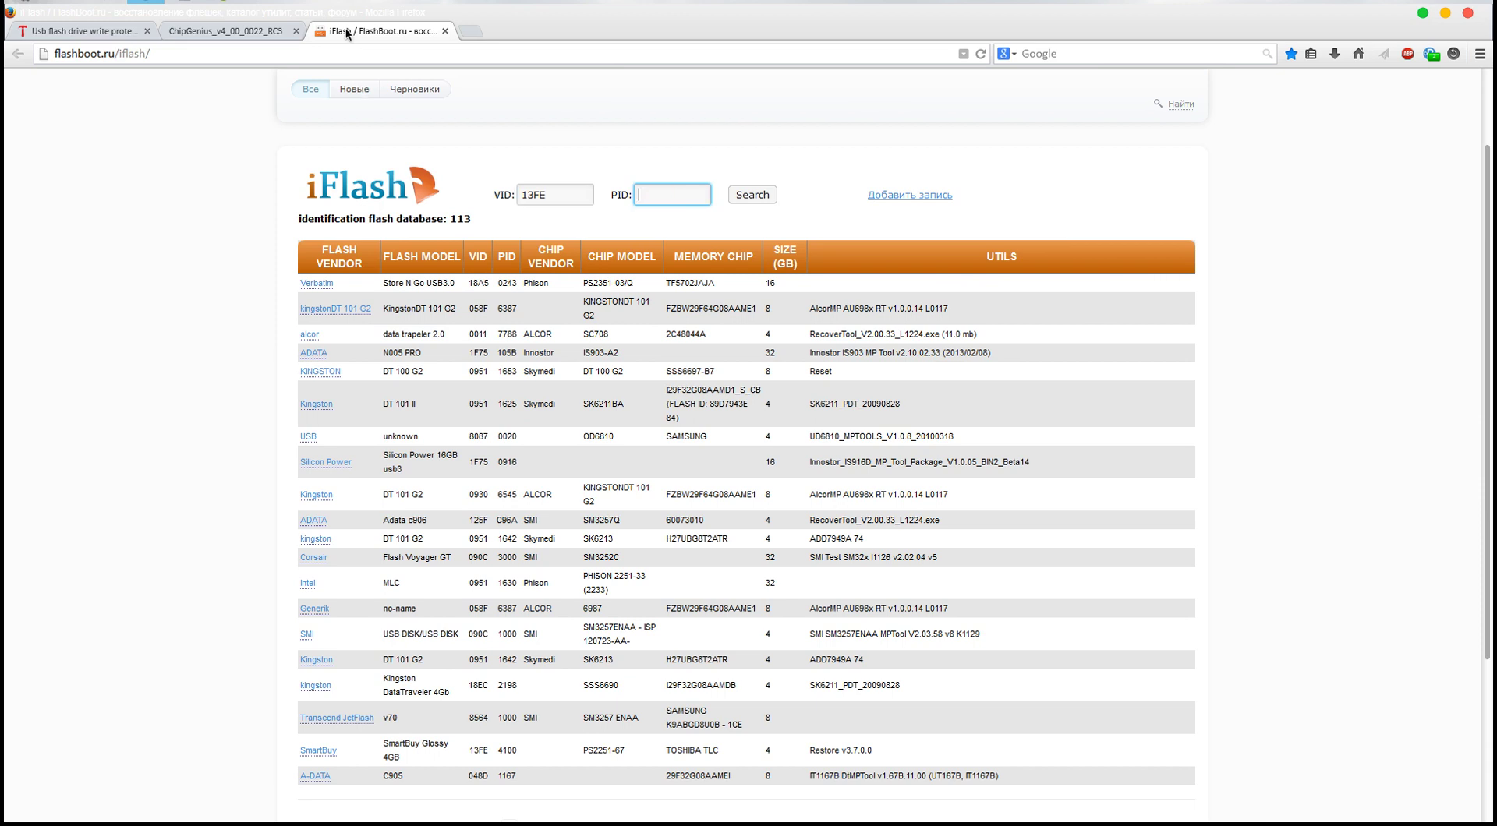
pyautogui.click(318, 8)
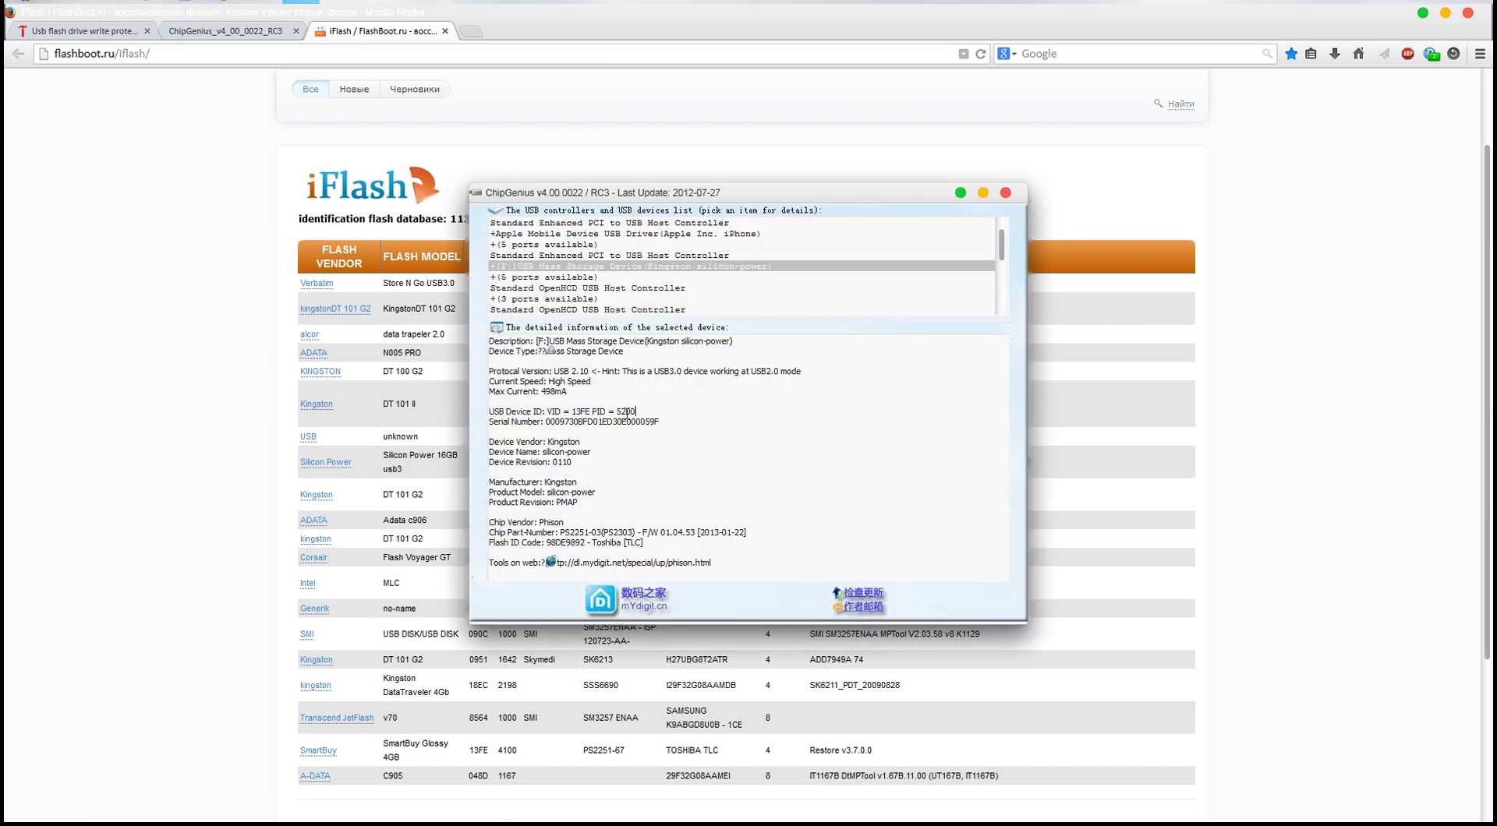
pyautogui.click(1080, 442)
pyautogui.click(665, 194)
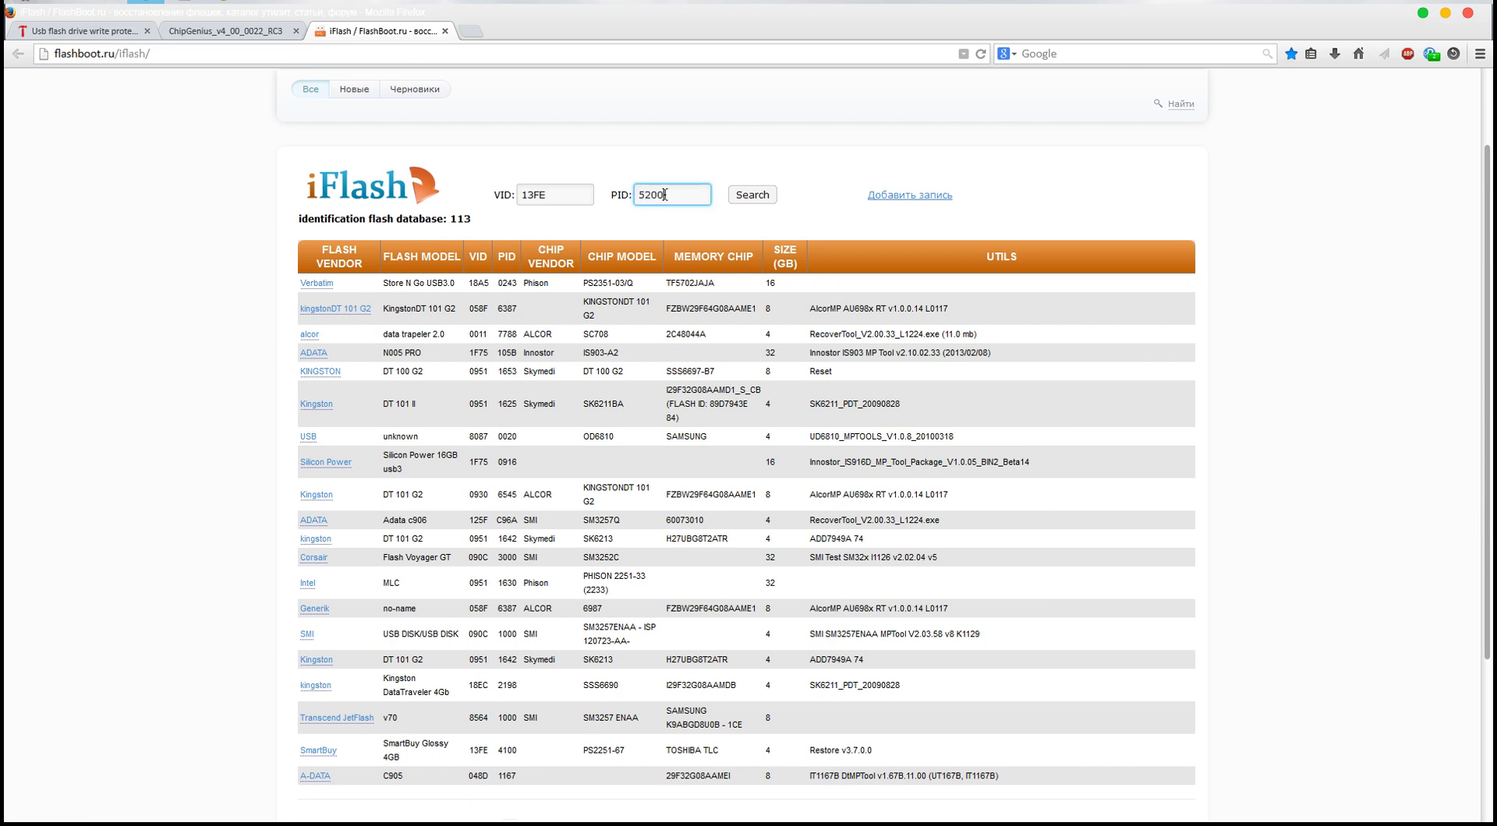
pyautogui.click(740, 199)
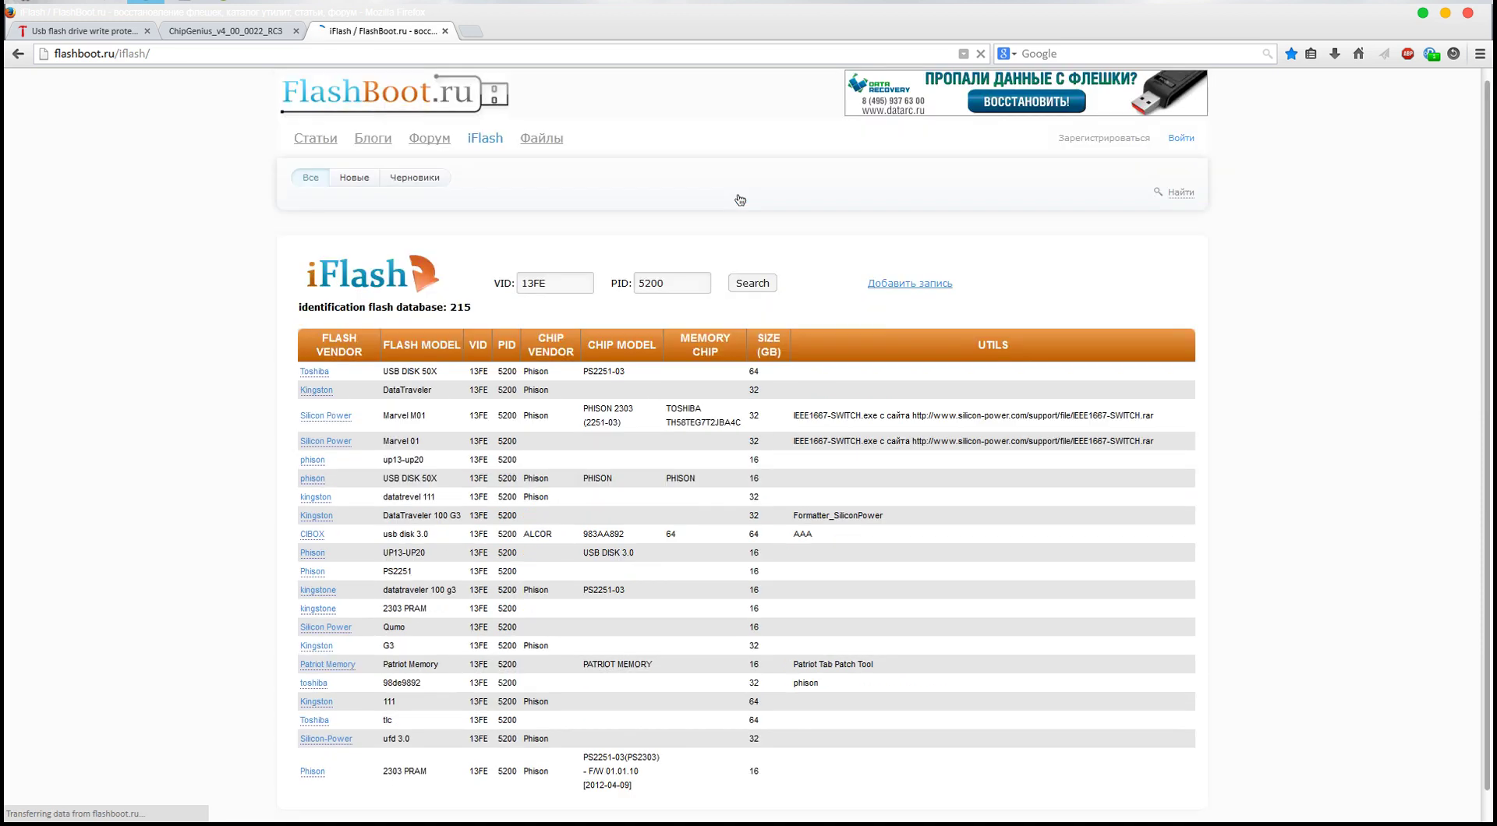
# Scan the 13FE/5200 results and select Formatter_SiliconPower in the Kingston DataTraveler 100 G3 row
pyautogui.scroll(-10, 816, 583)
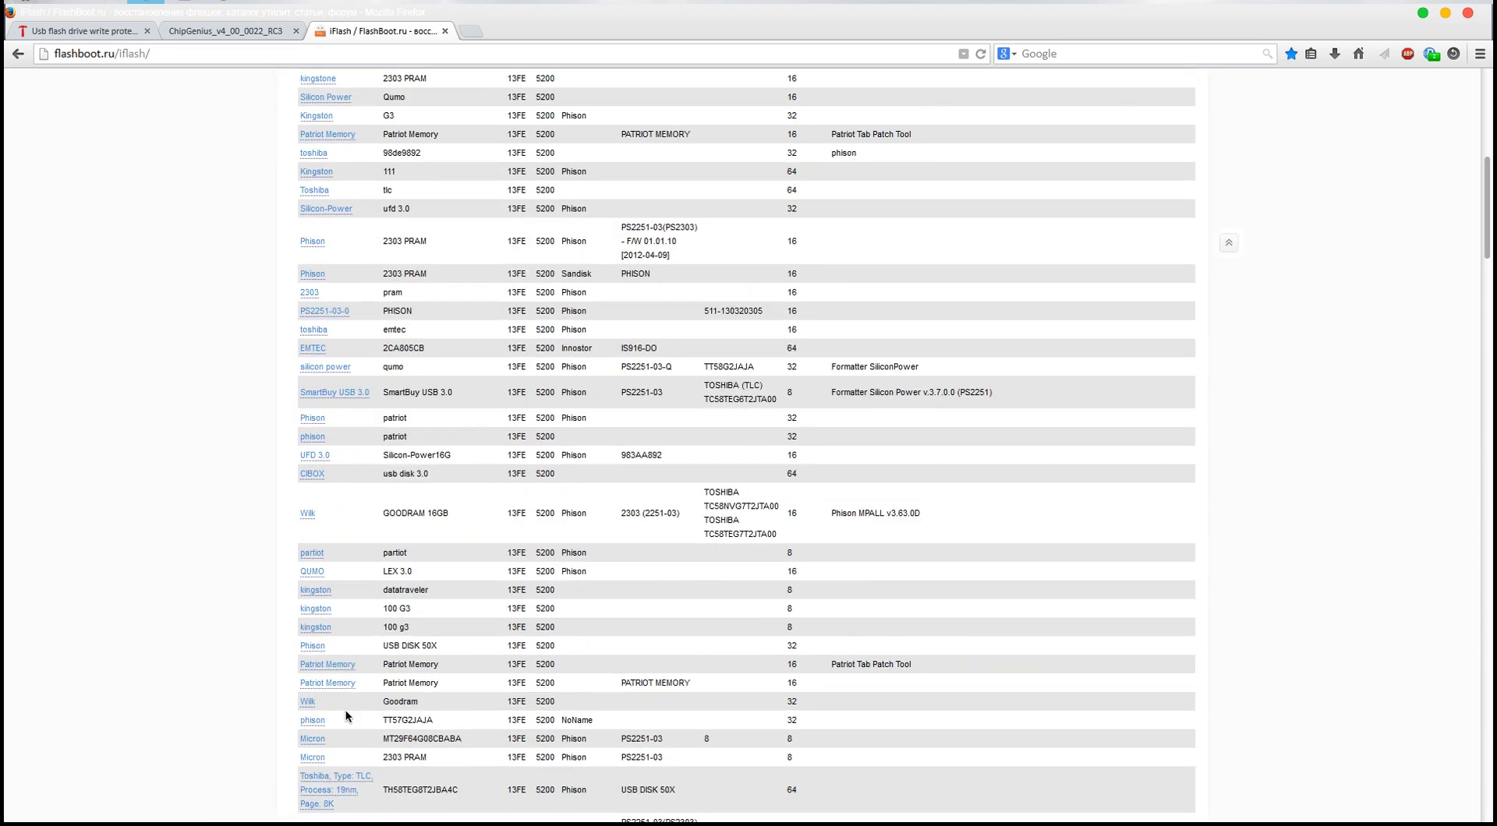
pyautogui.scroll(8, 819, 546)
pyautogui.scroll(1, 822, 540)
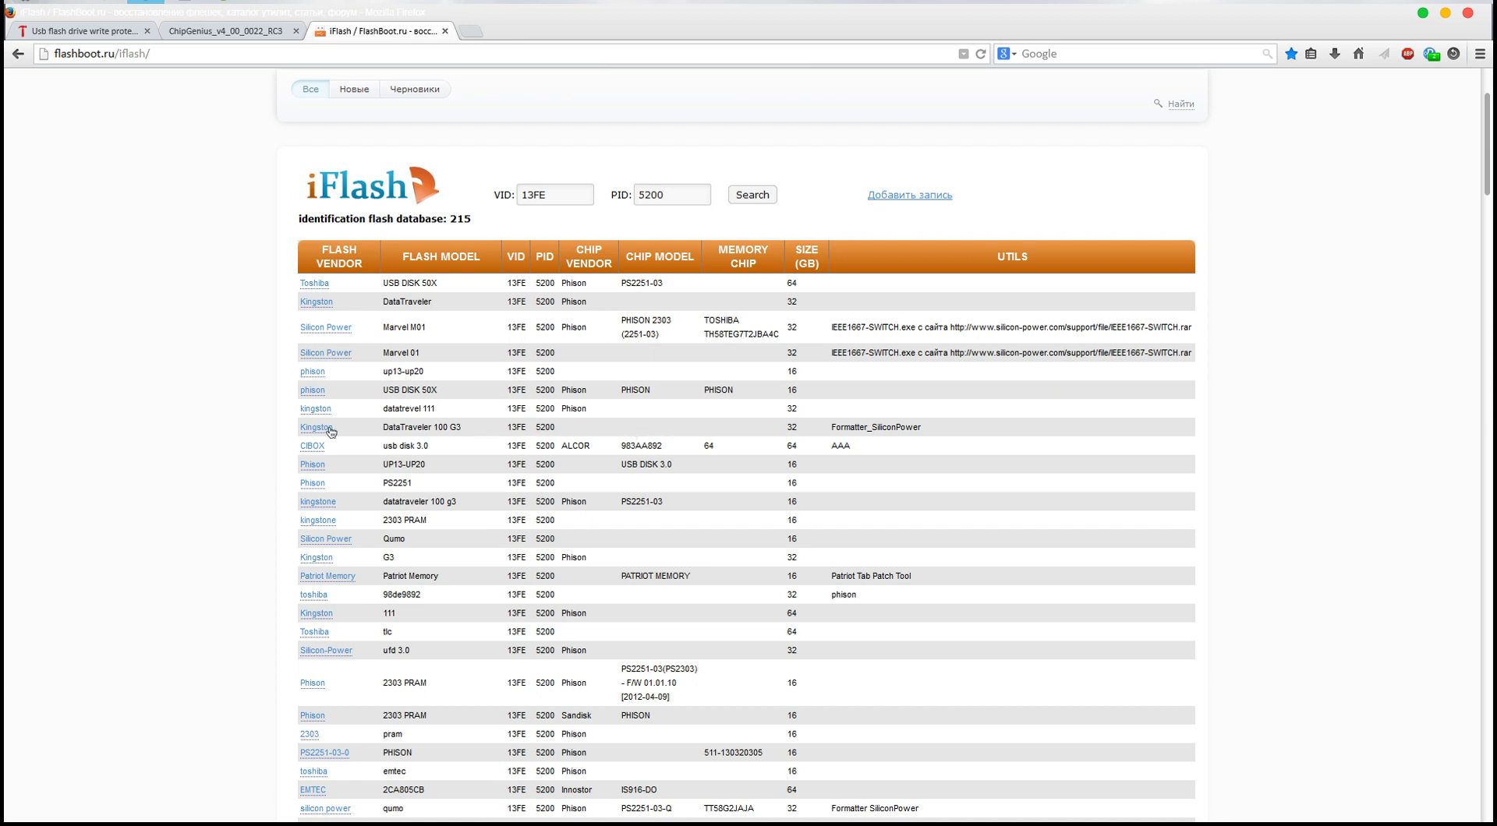
pyautogui.scroll(-5, 393, 433)
pyautogui.scroll(5, 394, 432)
pyautogui.doubleClick(793, 427)
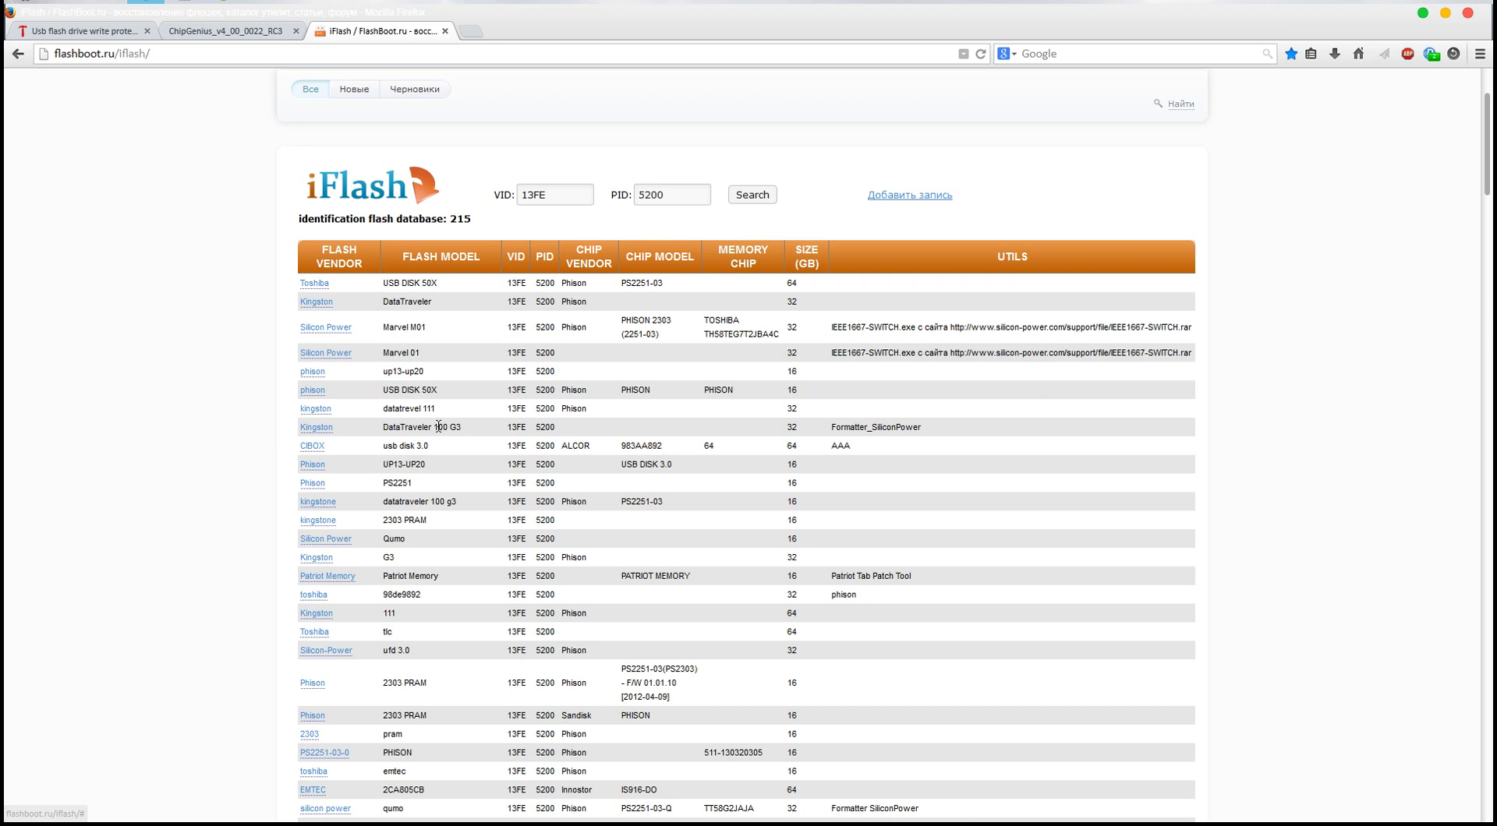
pyautogui.moveTo(829, 429); pyautogui.dragTo(942, 436)
pyautogui.hotkey('ctrl', 'c')
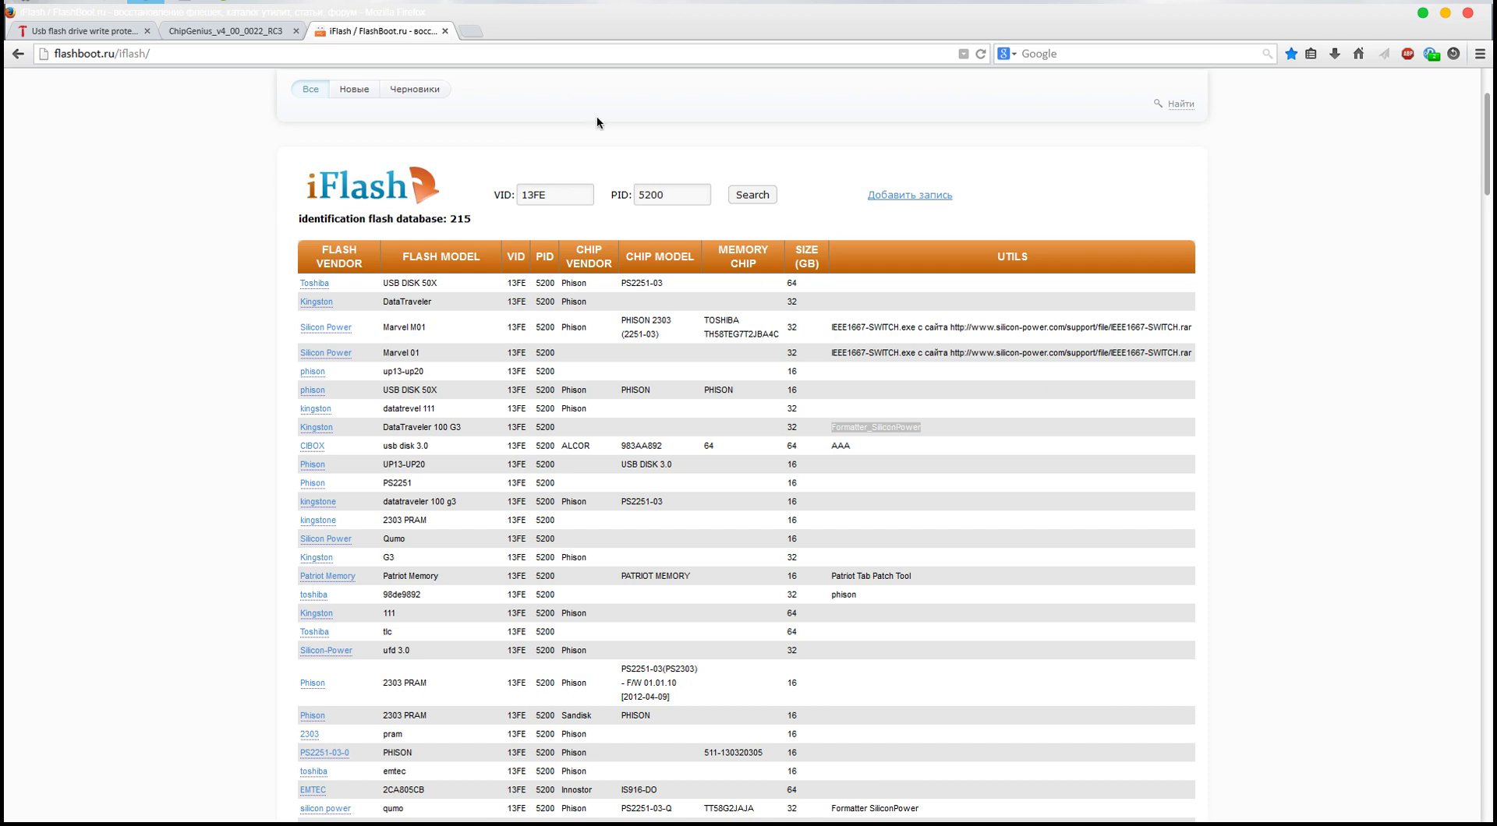
# Google 'Formatter SiliconPower' in a new tab, using the pasted utility name without its underscore
pyautogui.click(479, 33)
pyautogui.click(1045, 54)
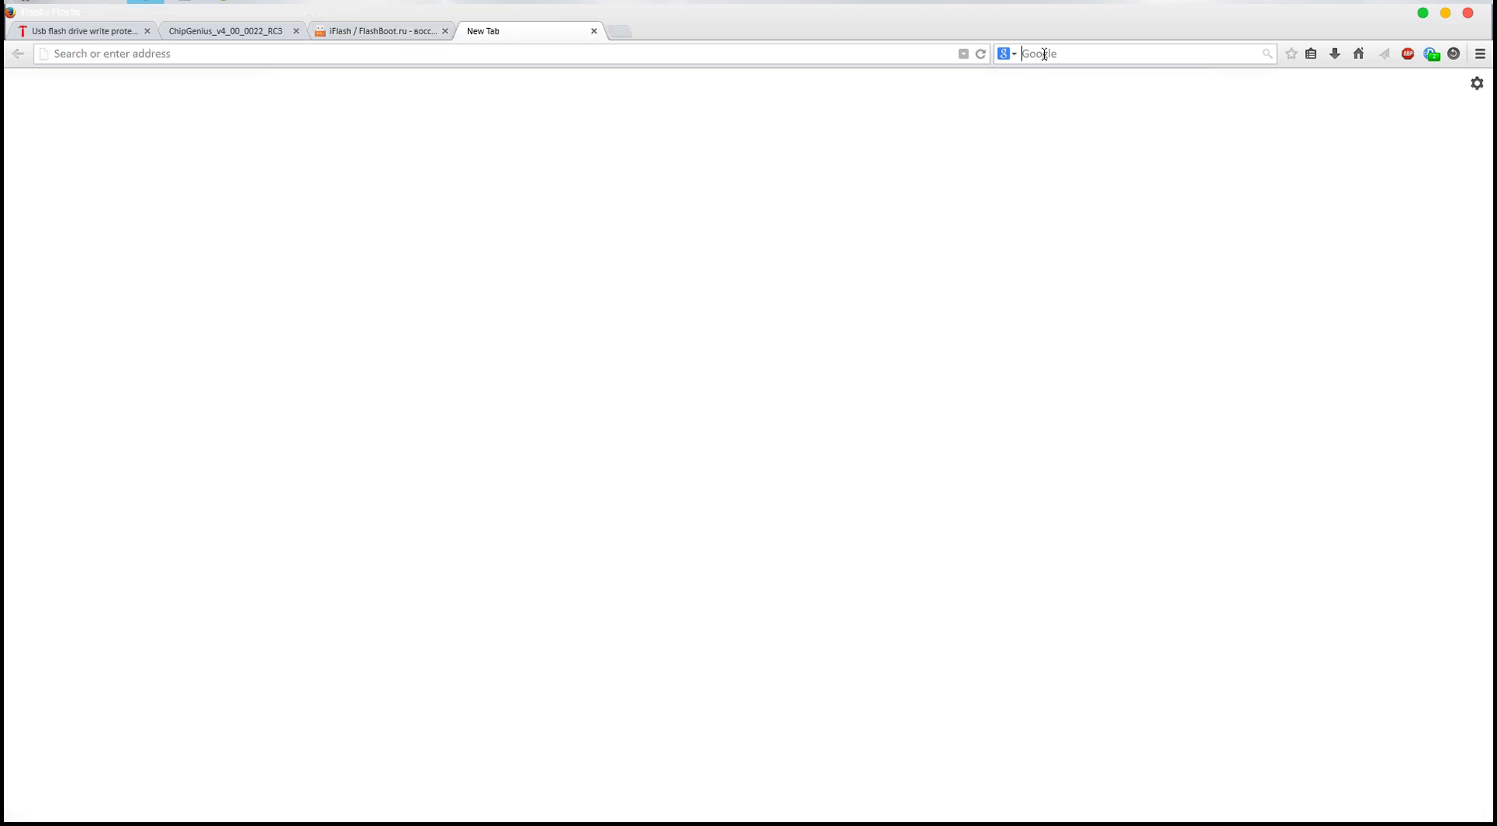
pyautogui.hotkey('ctrl', 'v')
pyautogui.press('Left')
pyautogui.press('Left')
pyautogui.press('Left')
pyautogui.press('Left')
pyautogui.press('Left')
pyautogui.press('Left')
pyautogui.press('Left')
pyautogui.press('Left')
pyautogui.press('Left')
pyautogui.press('Left')
pyautogui.press('Left')
pyautogui.press('Left')
pyautogui.press('BackSpace')
pyautogui.press('Return')
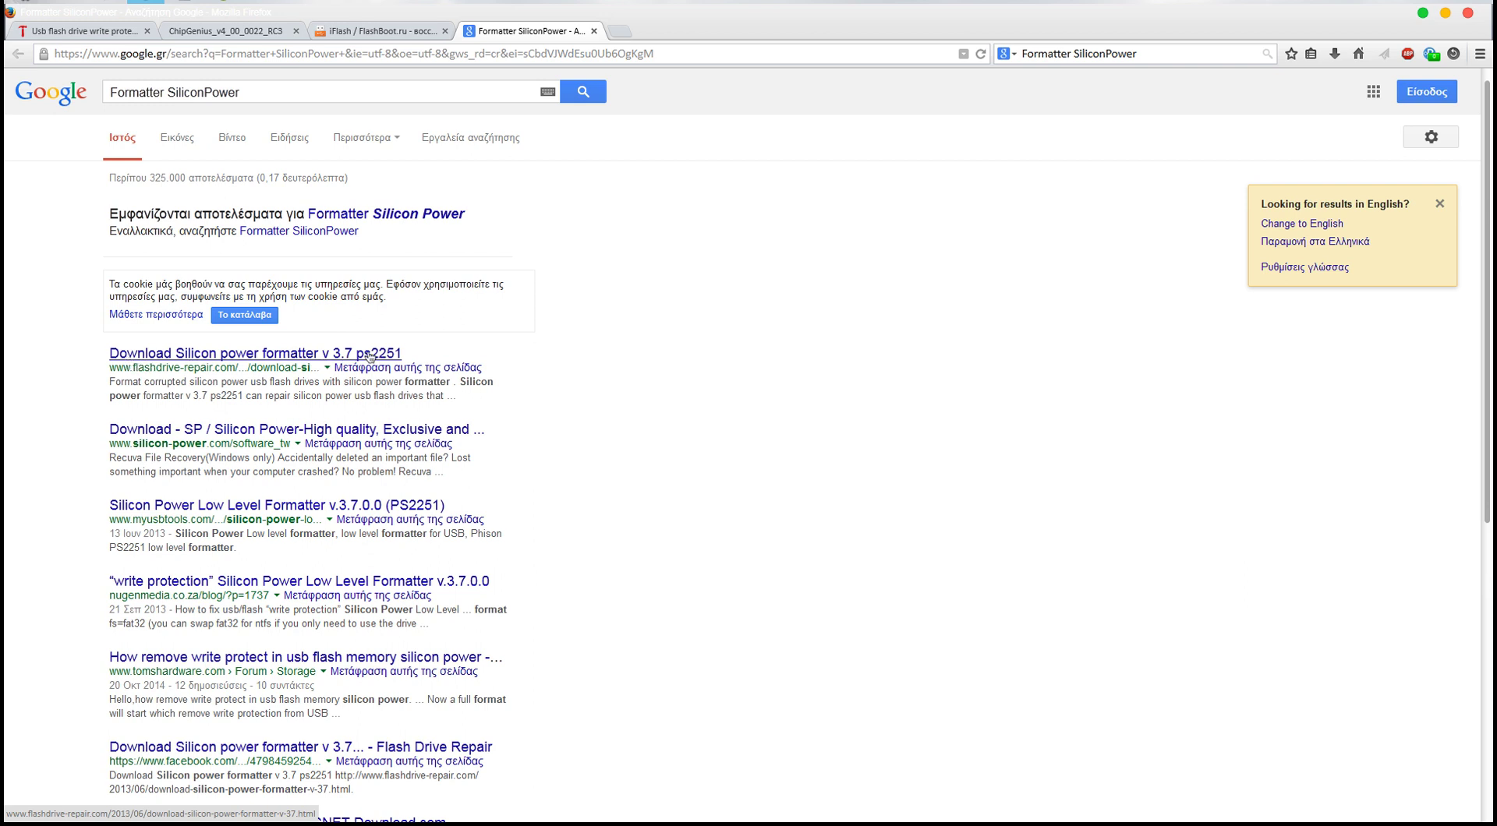
# Open the flashdrive-repair.com Silicon power formatter v 3.7 ps2251 article and scroll to its download links
pyautogui.click(219, 355)
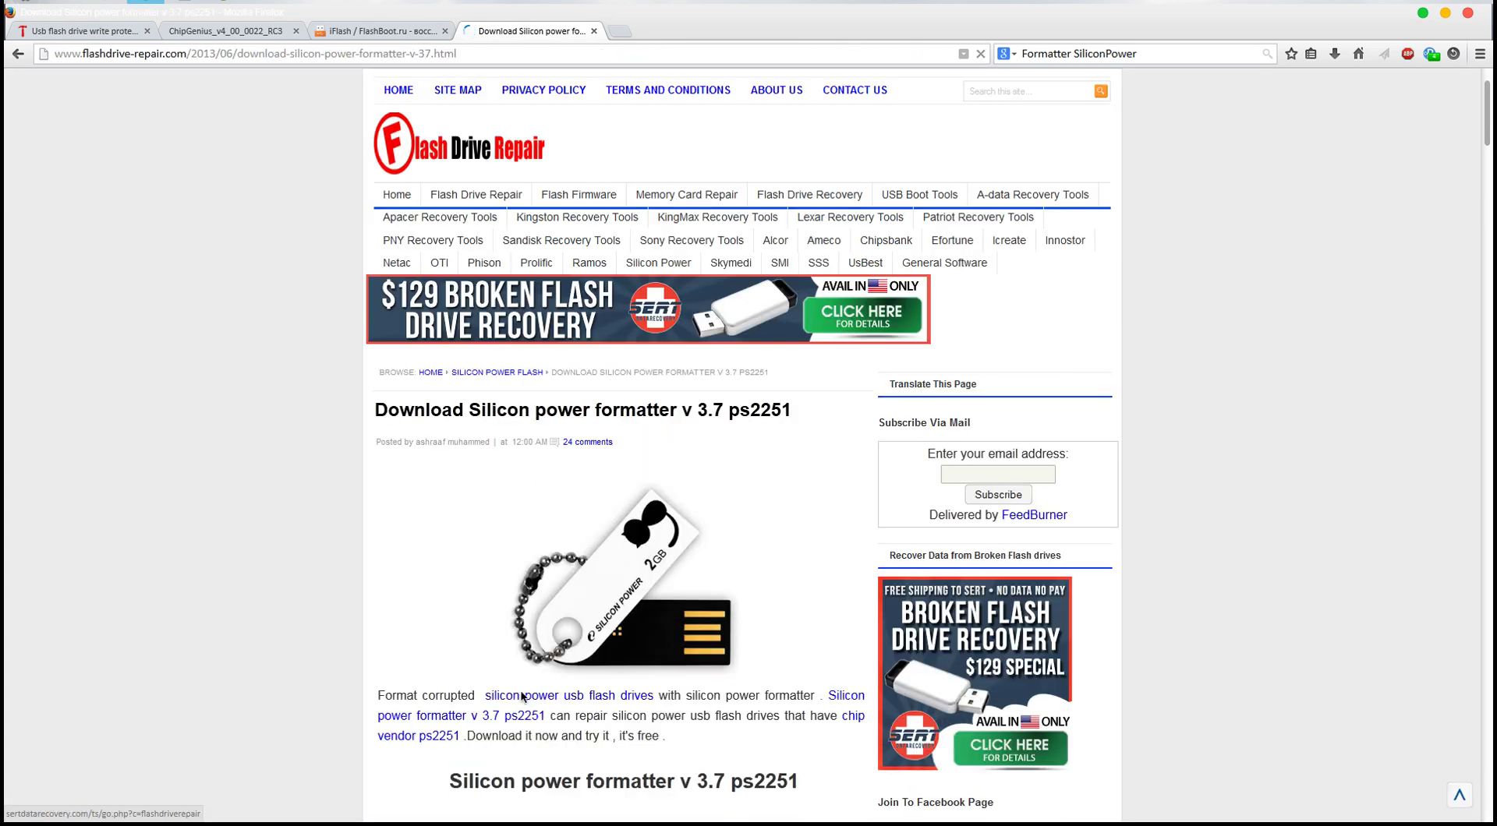
pyautogui.scroll(-2, 273, 490)
pyautogui.scroll(-4, 273, 489)
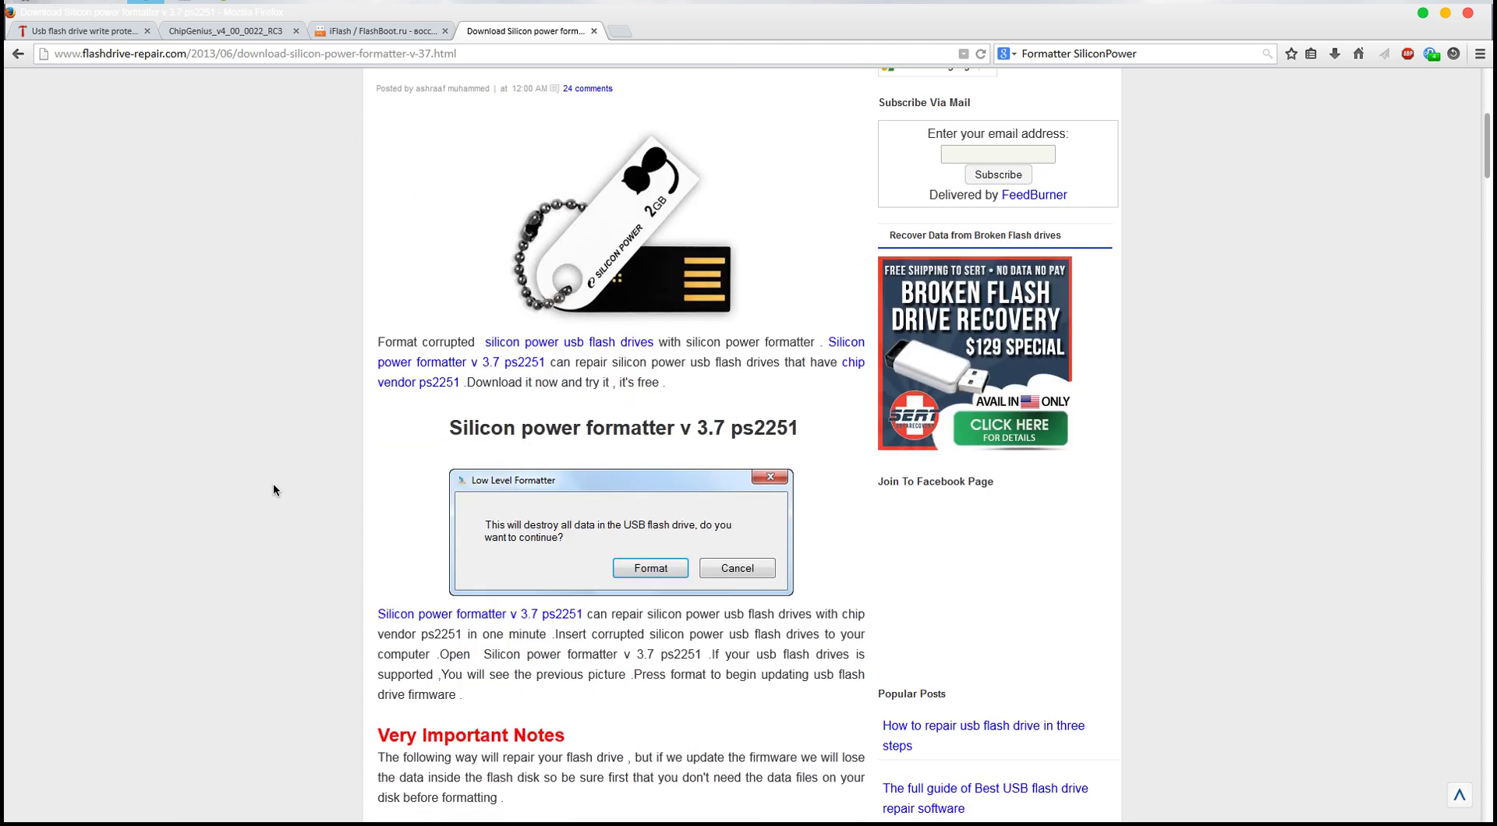
pyautogui.scroll(2, 272, 490)
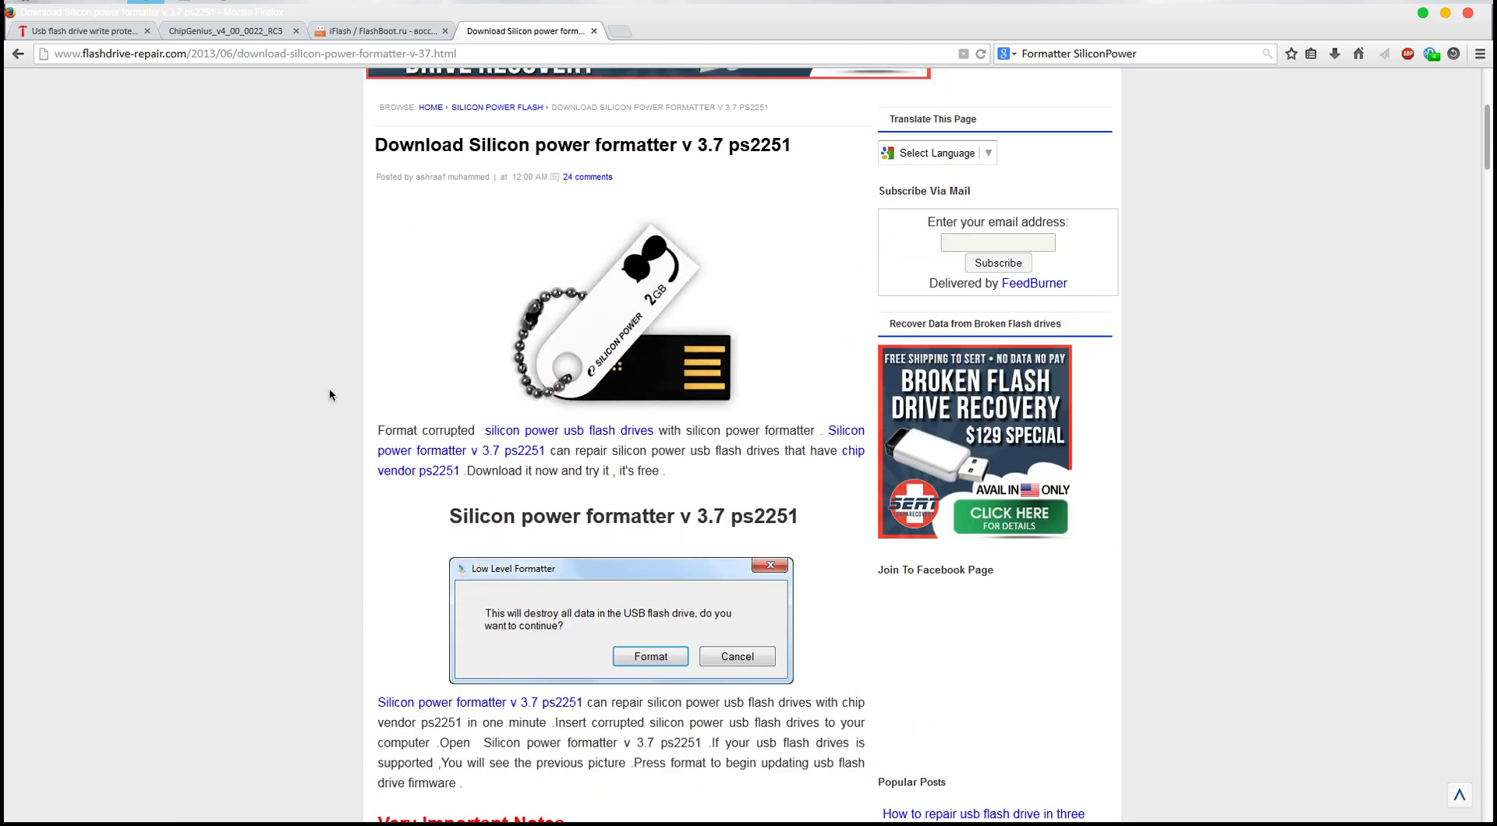
pyautogui.scroll(3, 325, 380)
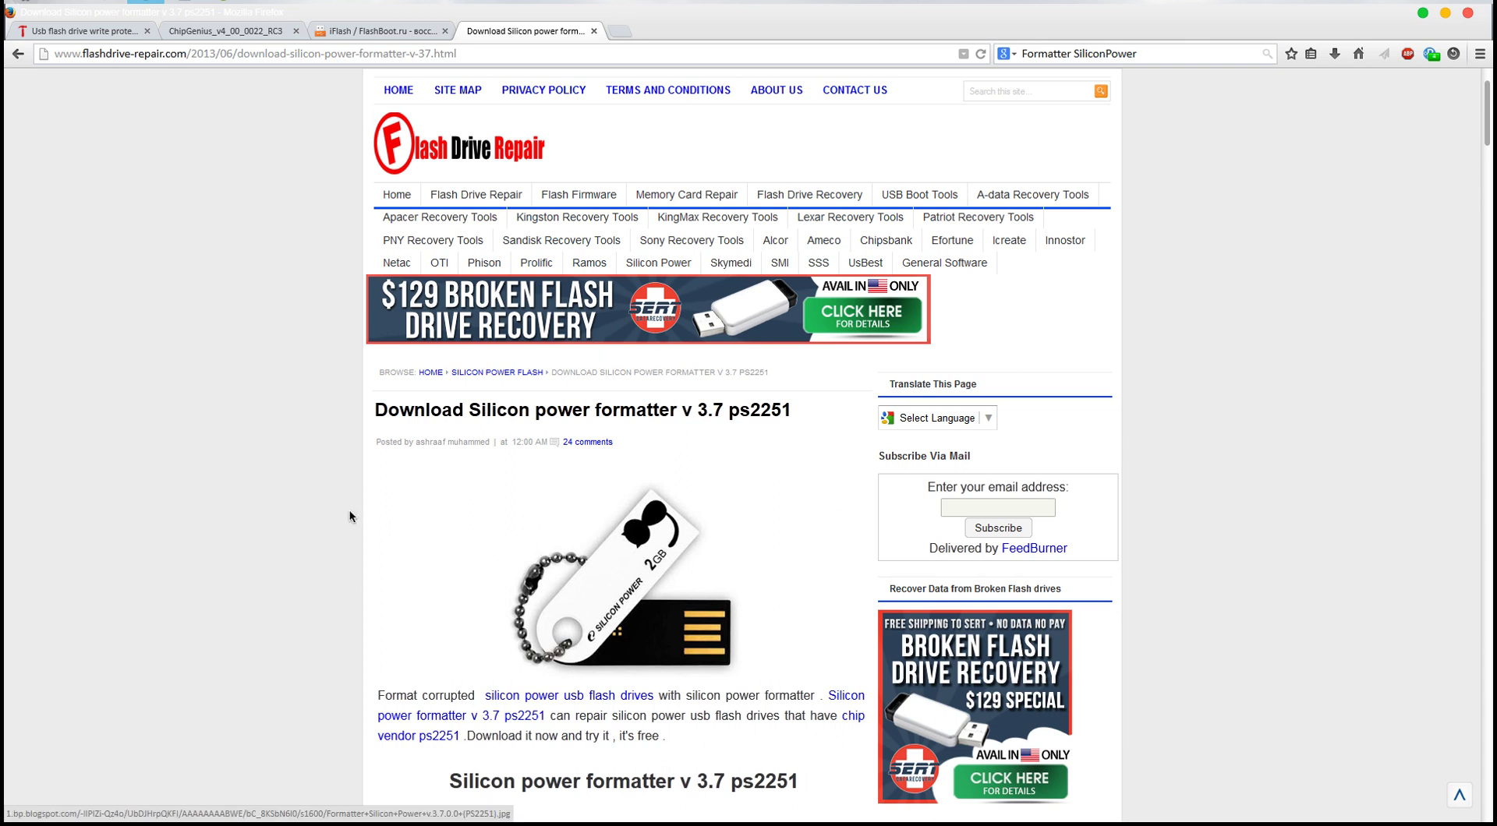
pyautogui.scroll(-15, 310, 421)
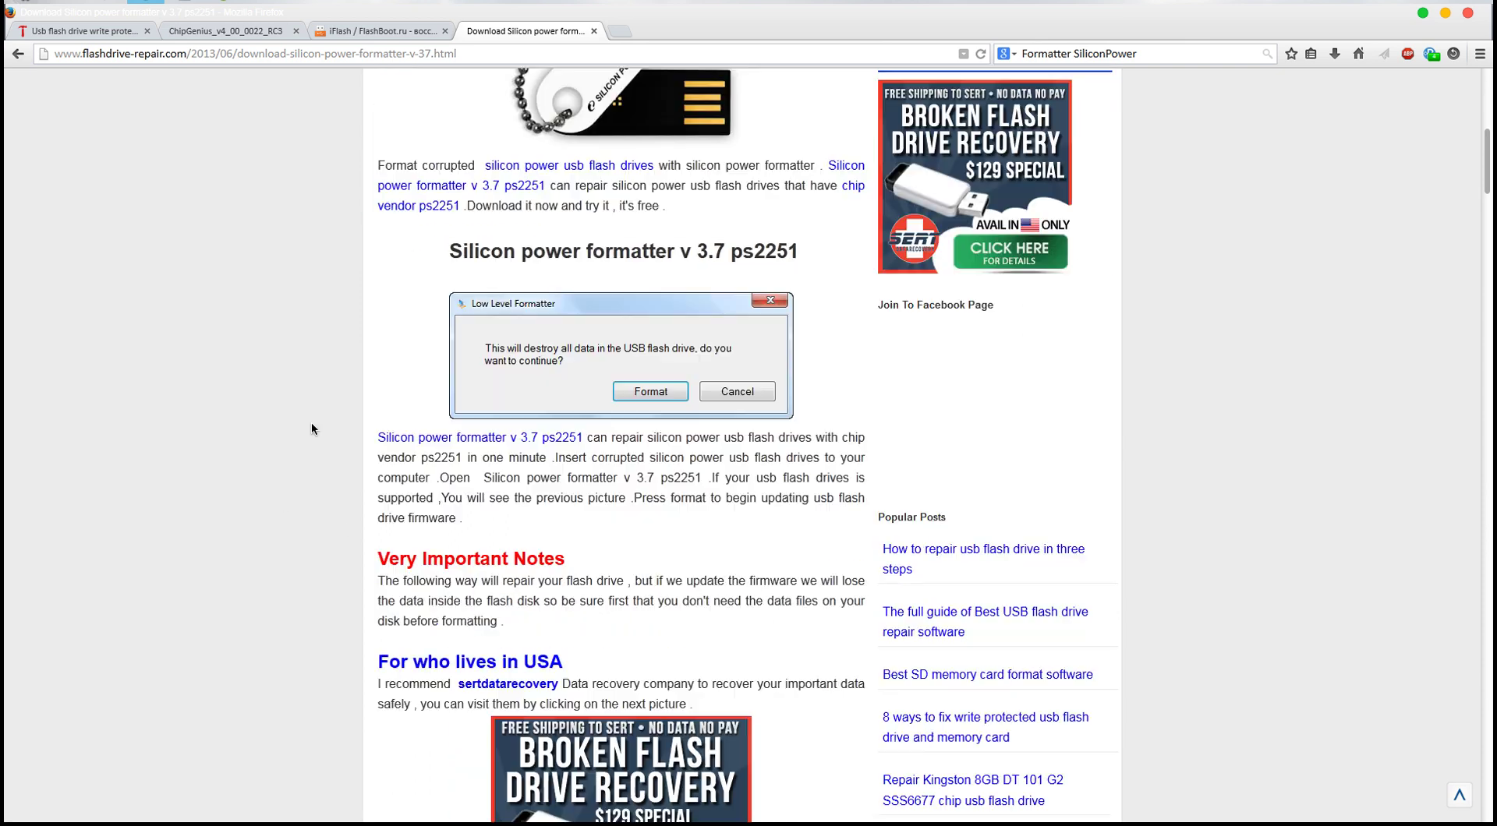
pyautogui.scroll(-2, 310, 428)
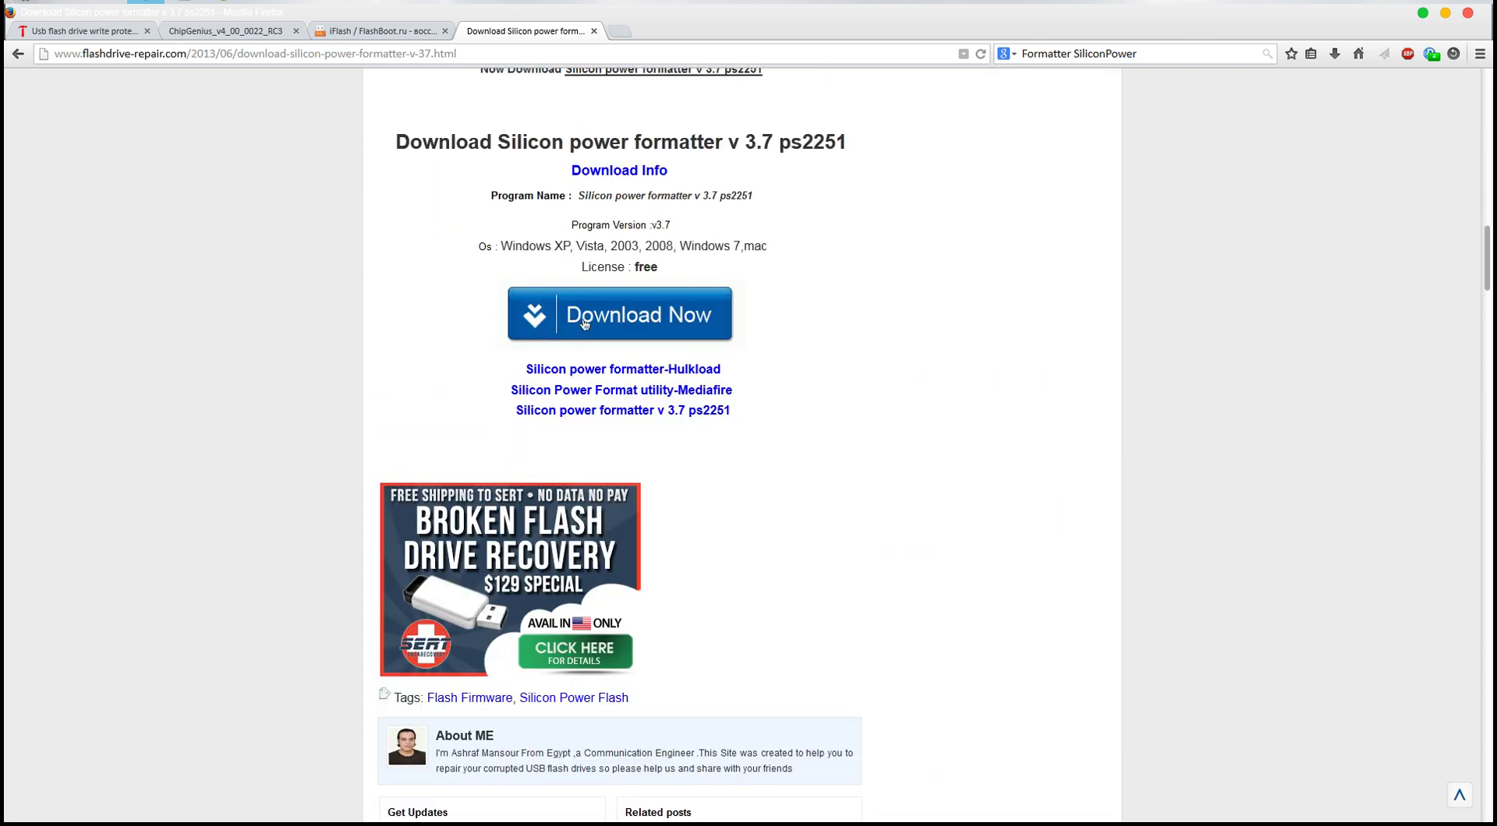
# Open the MediaFire page for Formatter Silicon Power v.3.7.0.0 (PS2251).zip, then close it
pyautogui.click(602, 411)
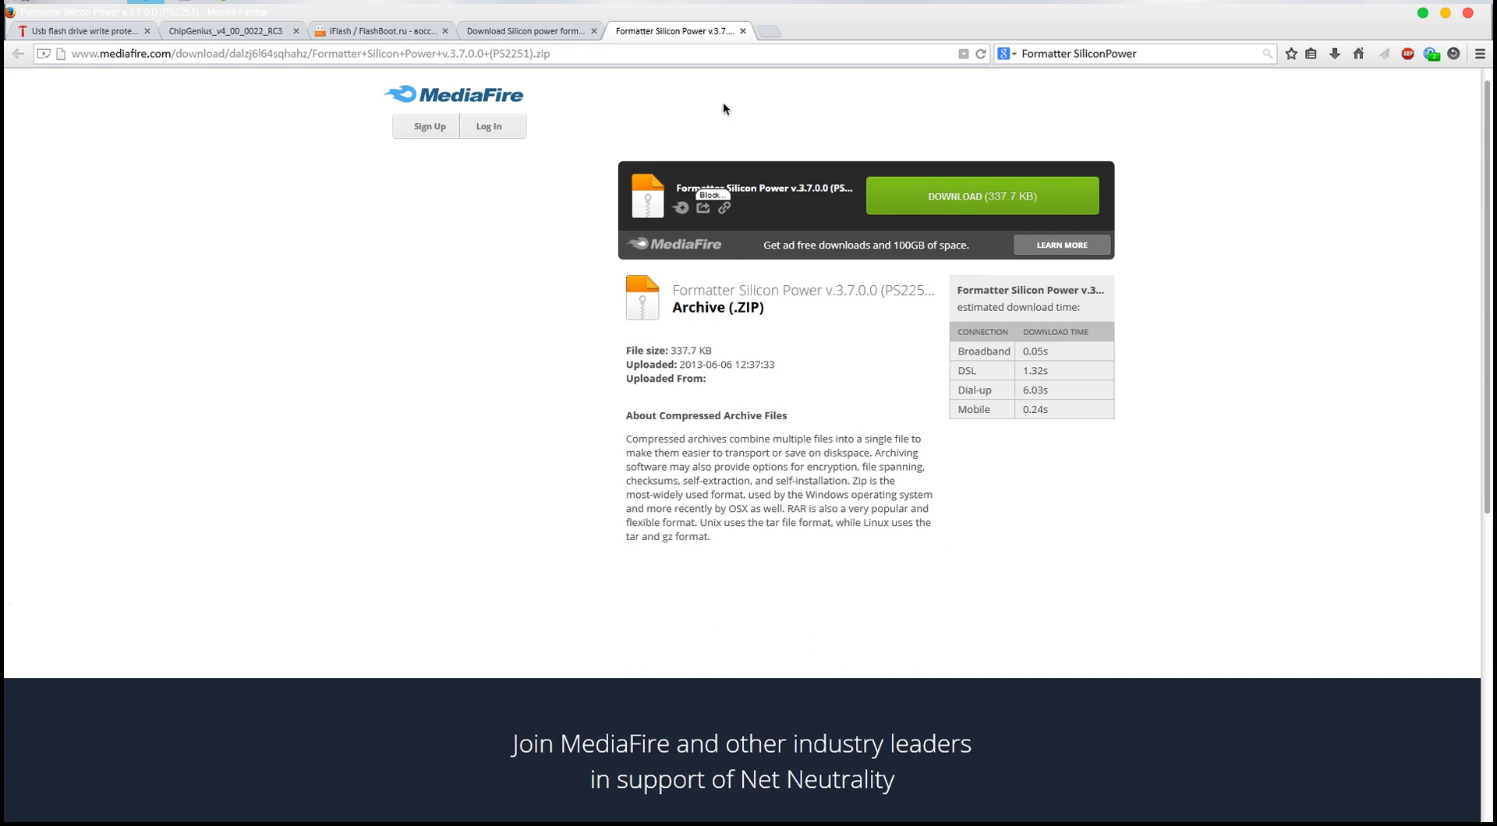
pyautogui.click(743, 31)
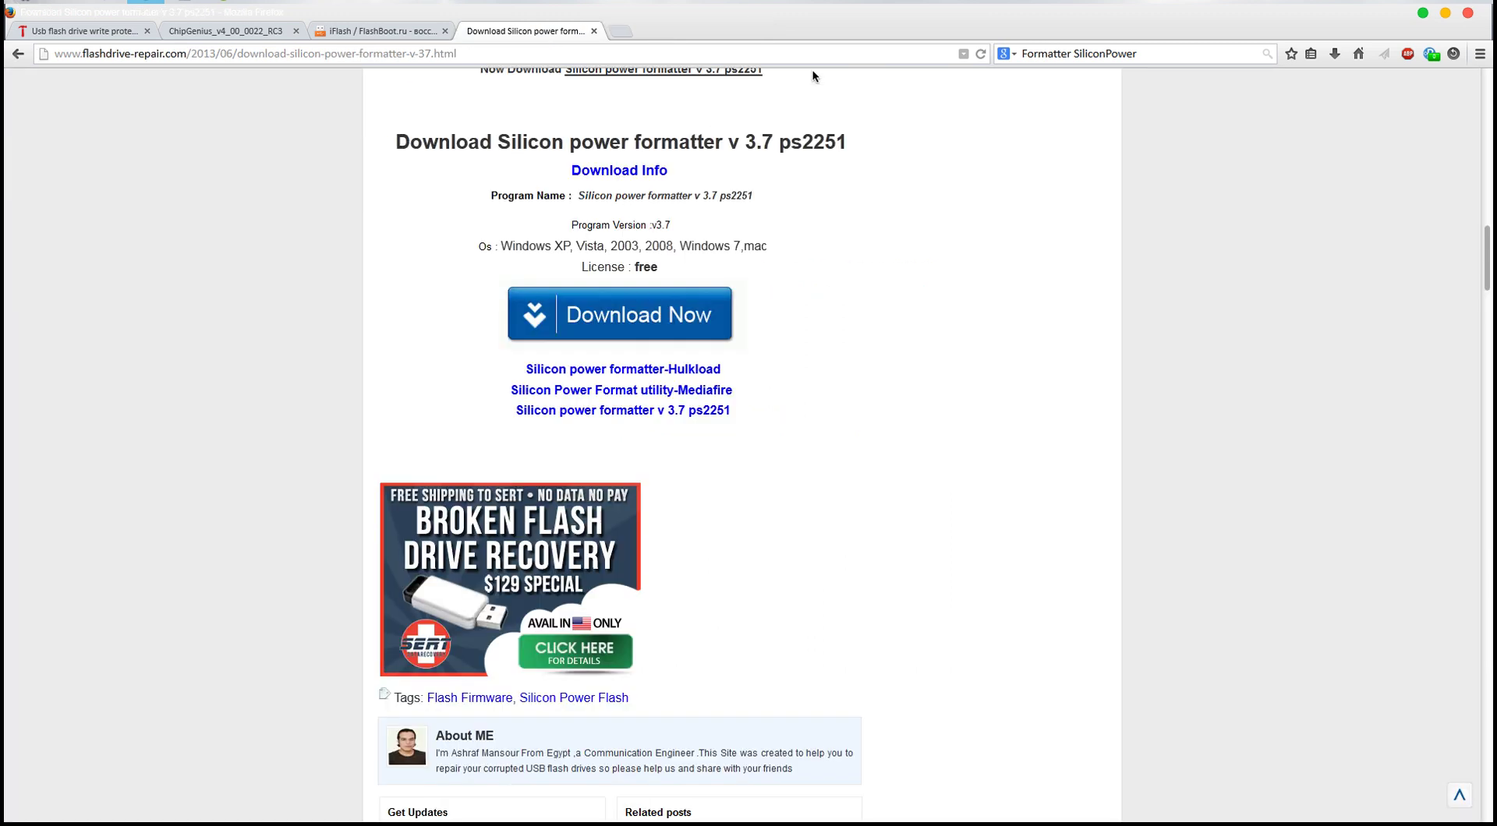
# Close ChipGenius, put its folder away, and open the Formatter_SiliconPower folder on the desktop
pyautogui.click(1422, 13)
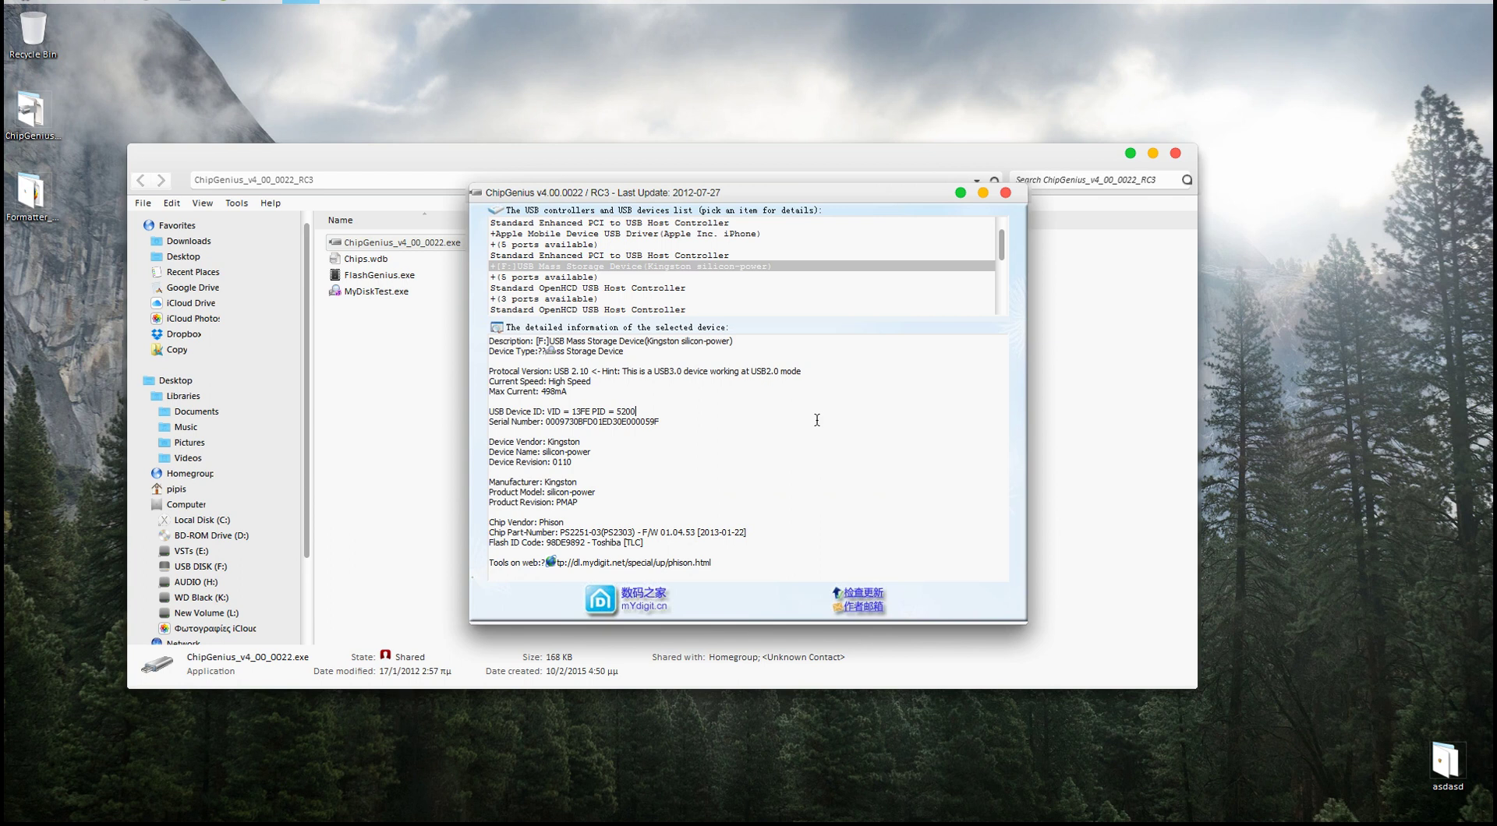
pyautogui.click(1005, 193)
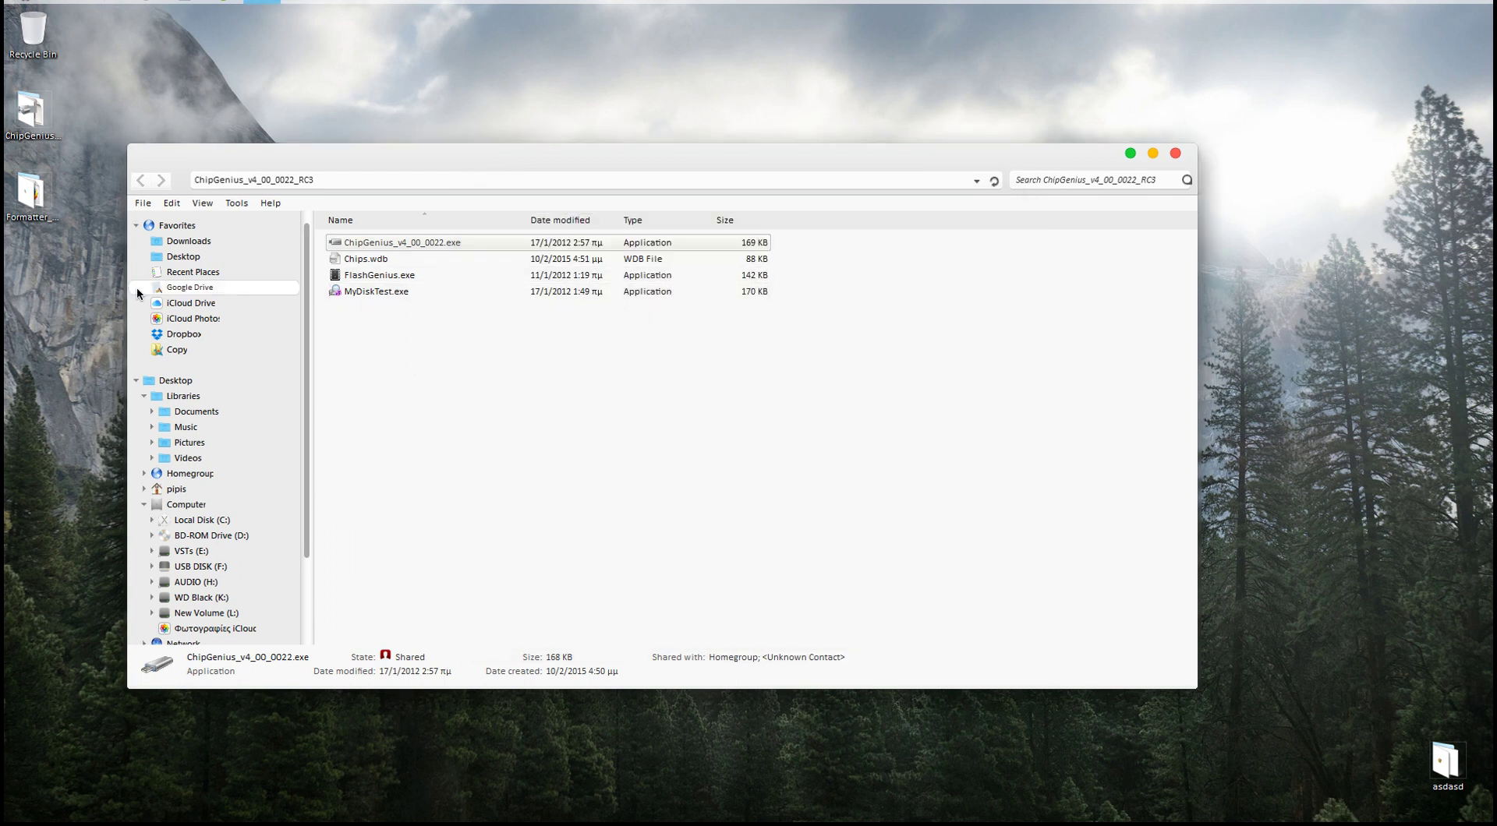
pyautogui.click(1126, 157)
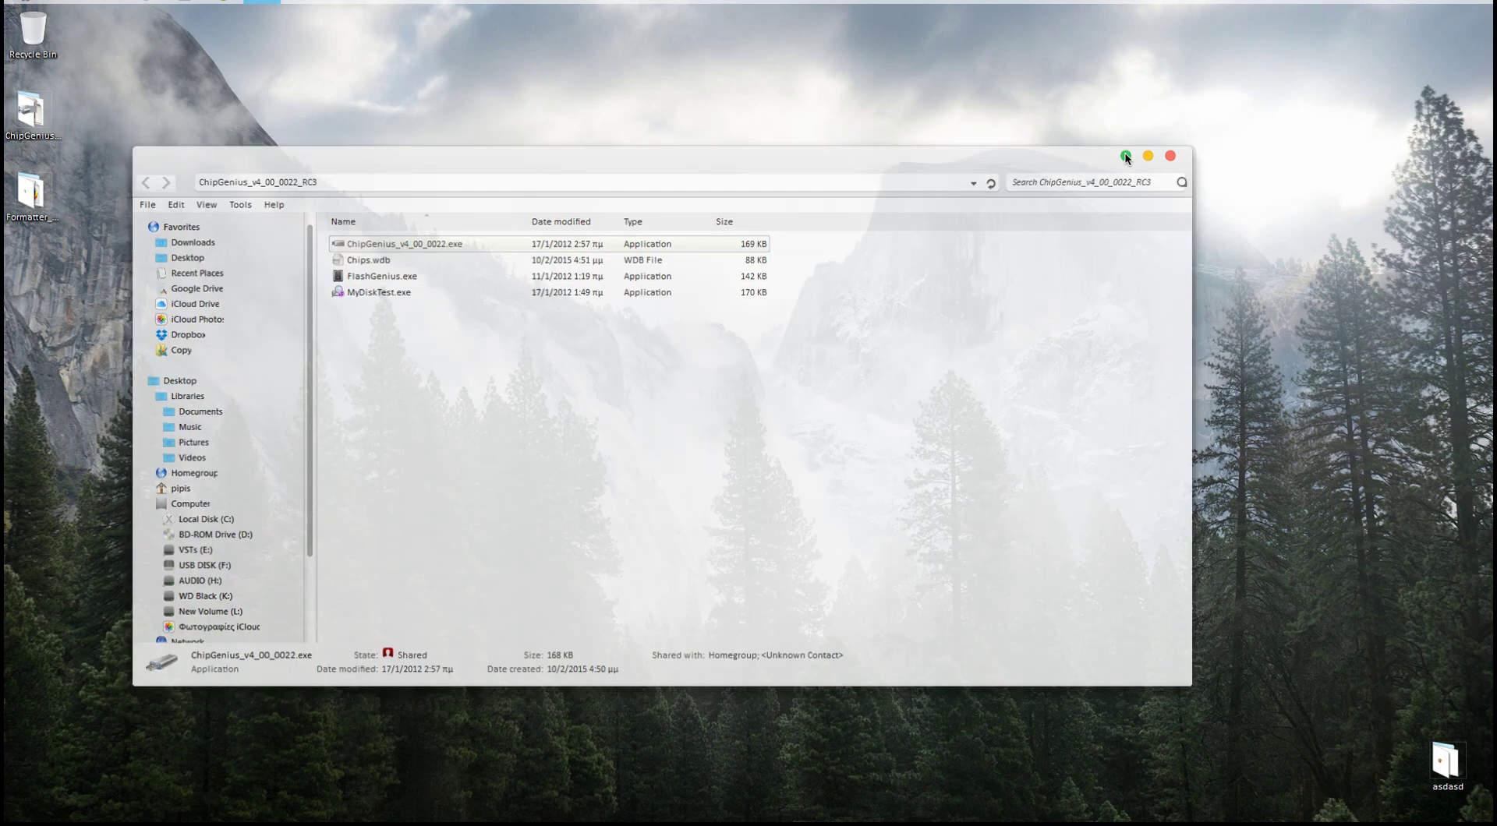
pyautogui.doubleClick(32, 202)
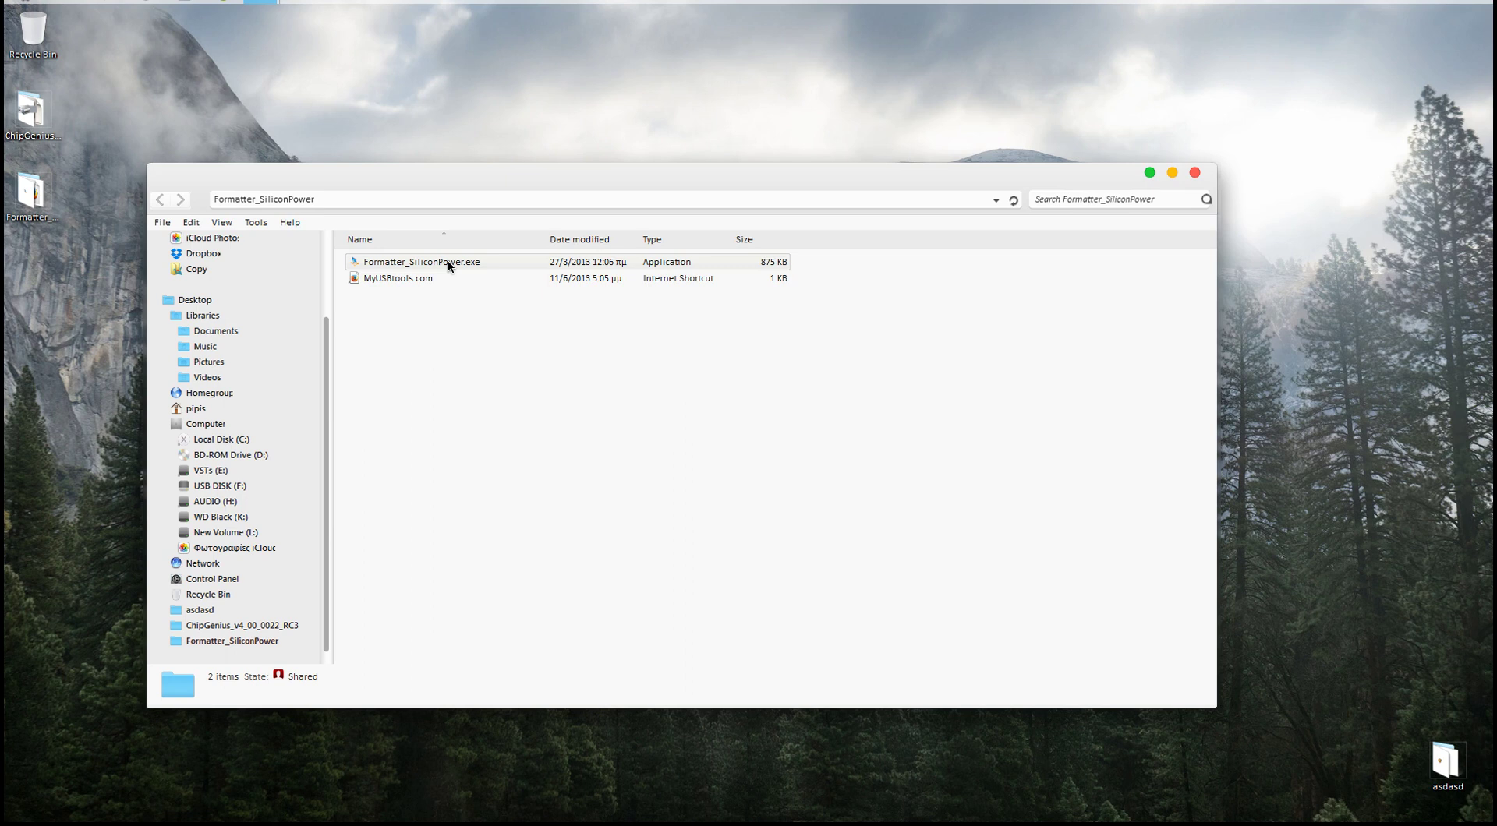
# Run Formatter_SiliconPower.exe as administrator
pyautogui.rightClick(449, 265)
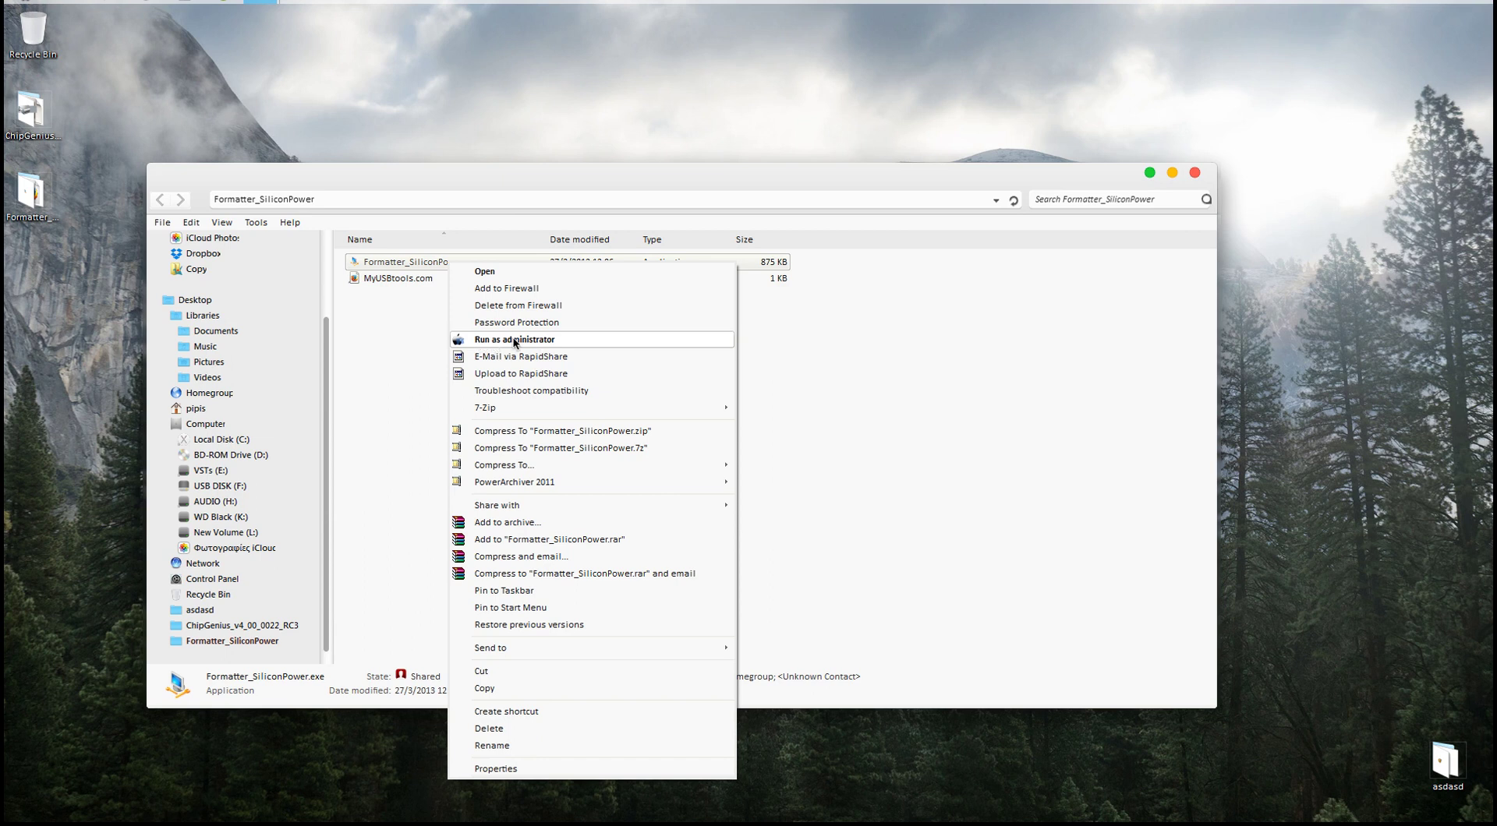
pyautogui.click(426, 328)
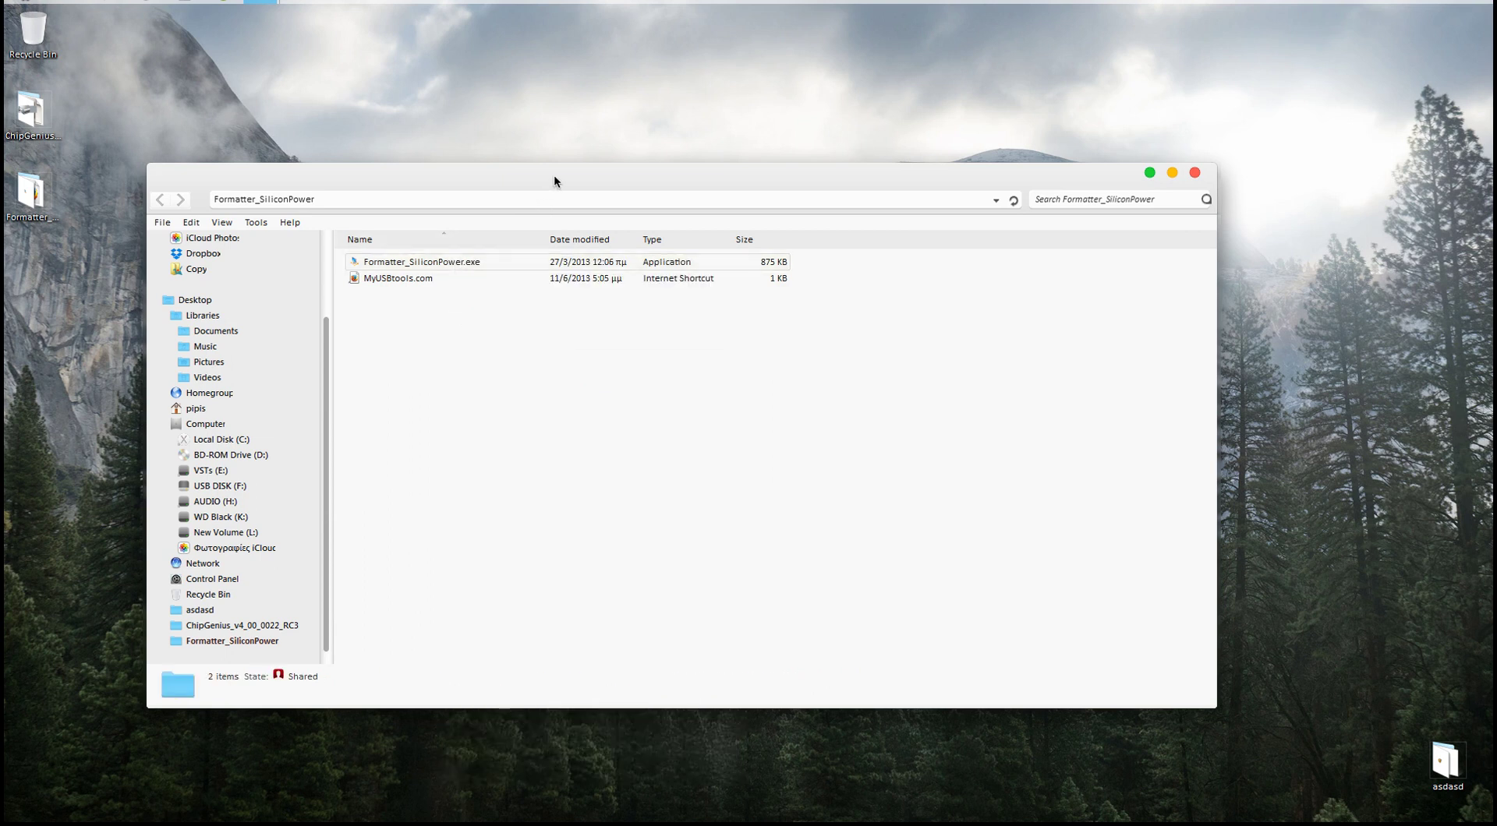
pyautogui.moveTo(554, 181); pyautogui.dragTo(570, 172)
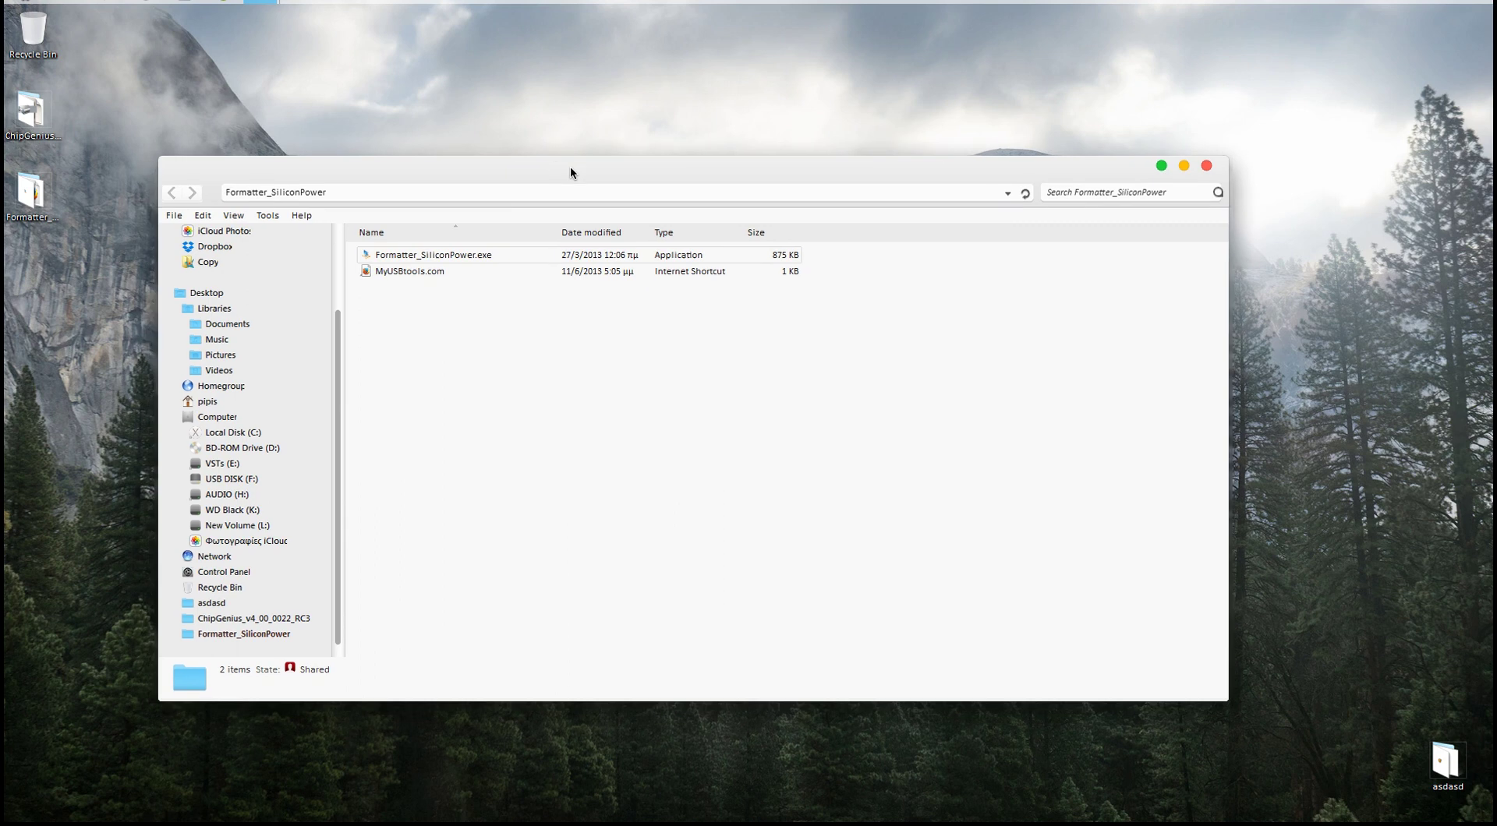
pyautogui.rightClick(473, 257)
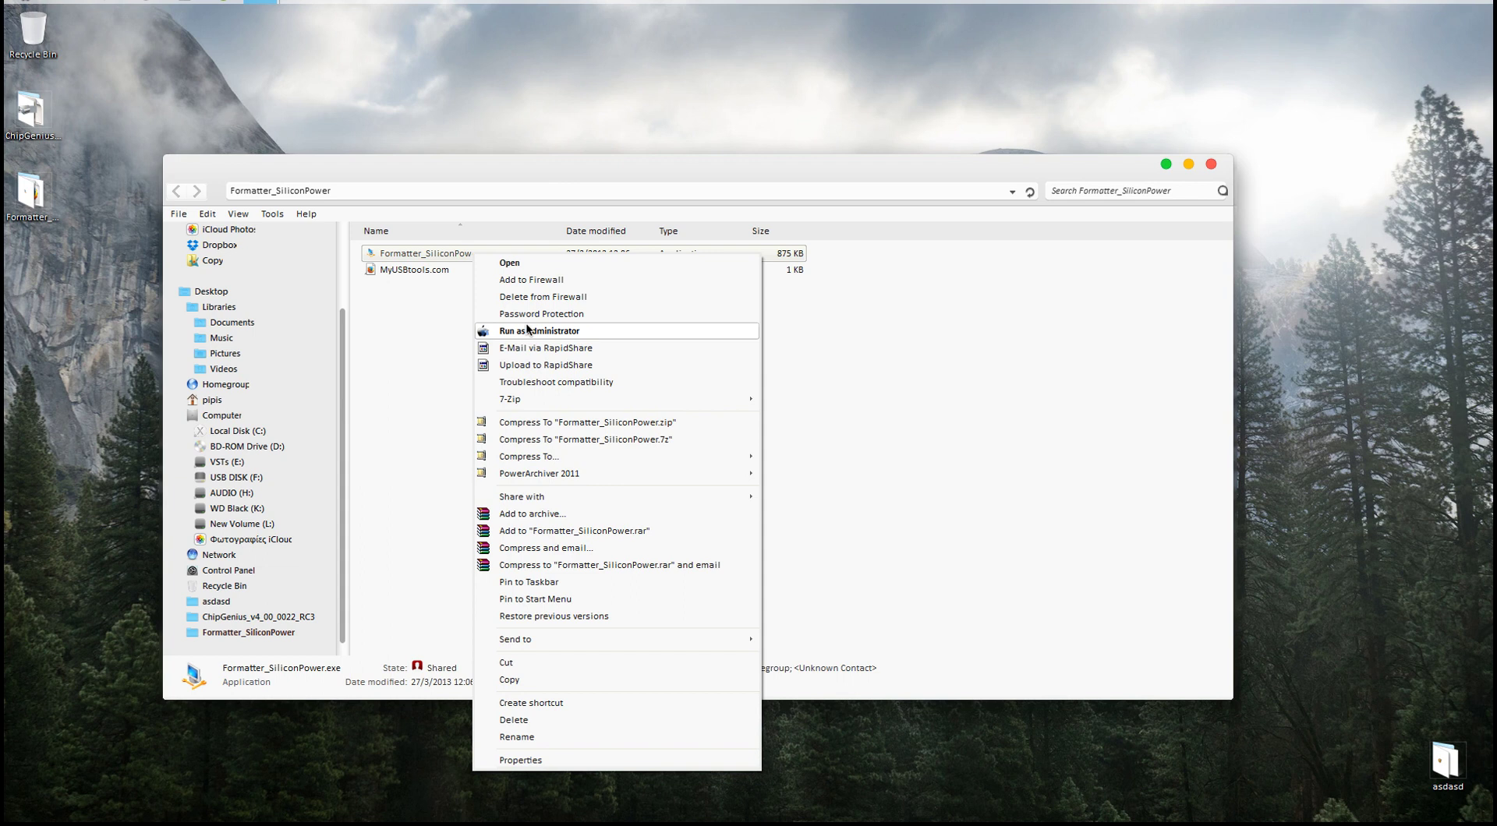
pyautogui.click(450, 322)
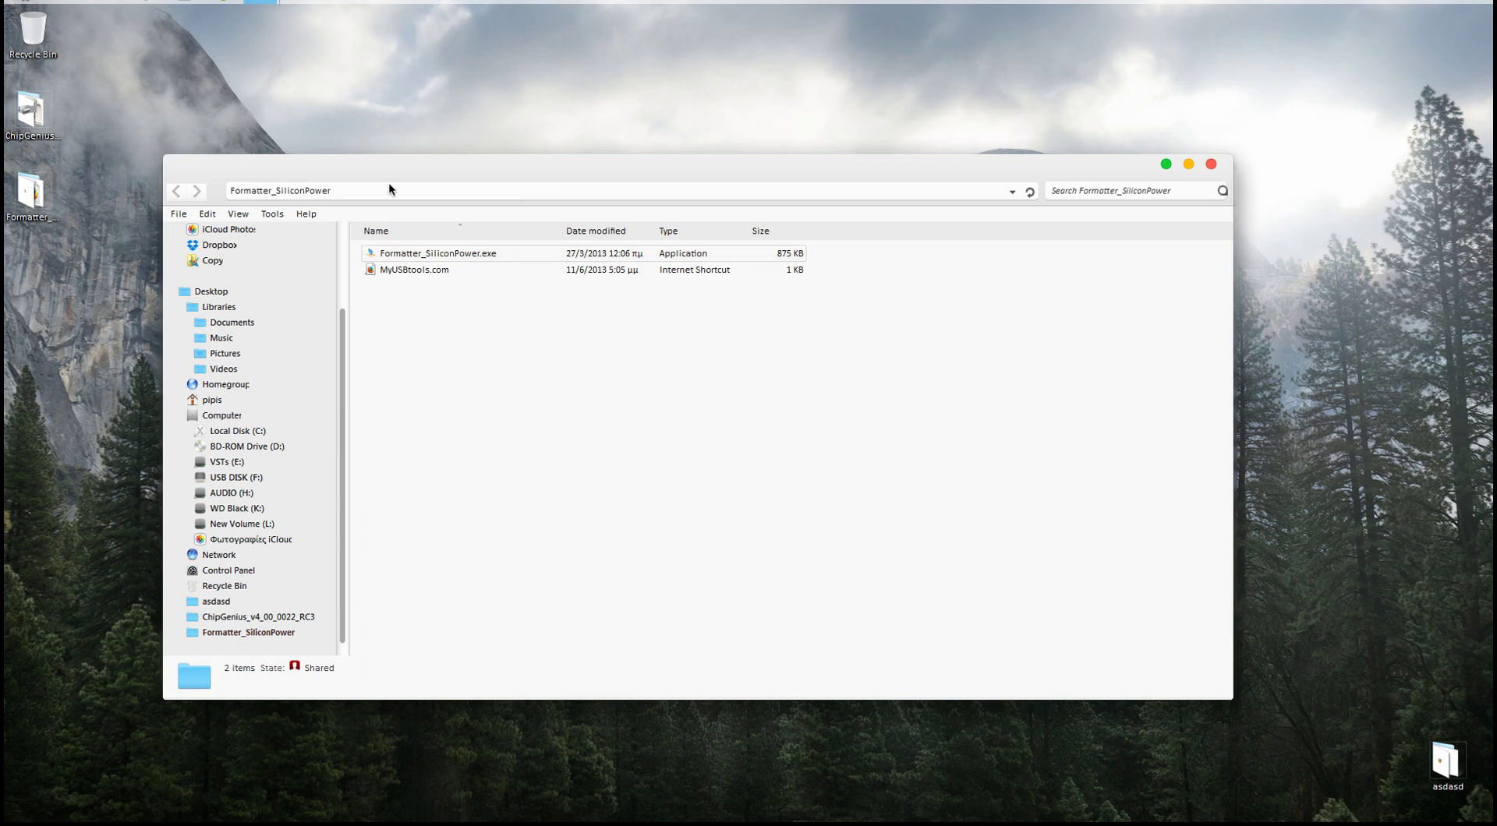
# Check that Formatter_SiliconPower.exe is version 3.7.0.0, 874 KB, then close the Formatter_SiliconPower folder
pyautogui.moveTo(377, 161); pyautogui.dragTo(354, 163)
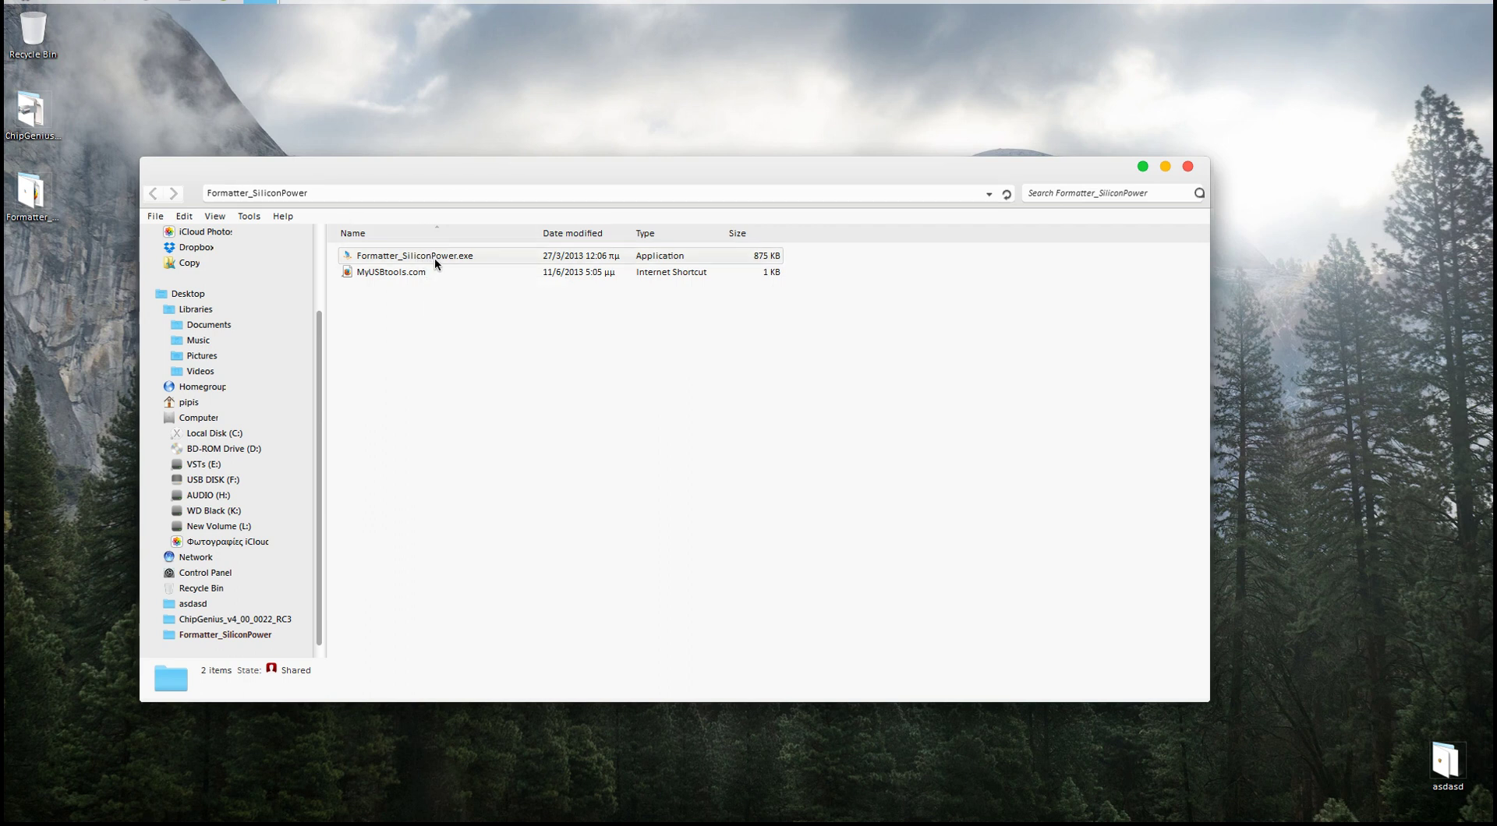
pyautogui.moveTo(434, 263)
pyautogui.click(1186, 167)
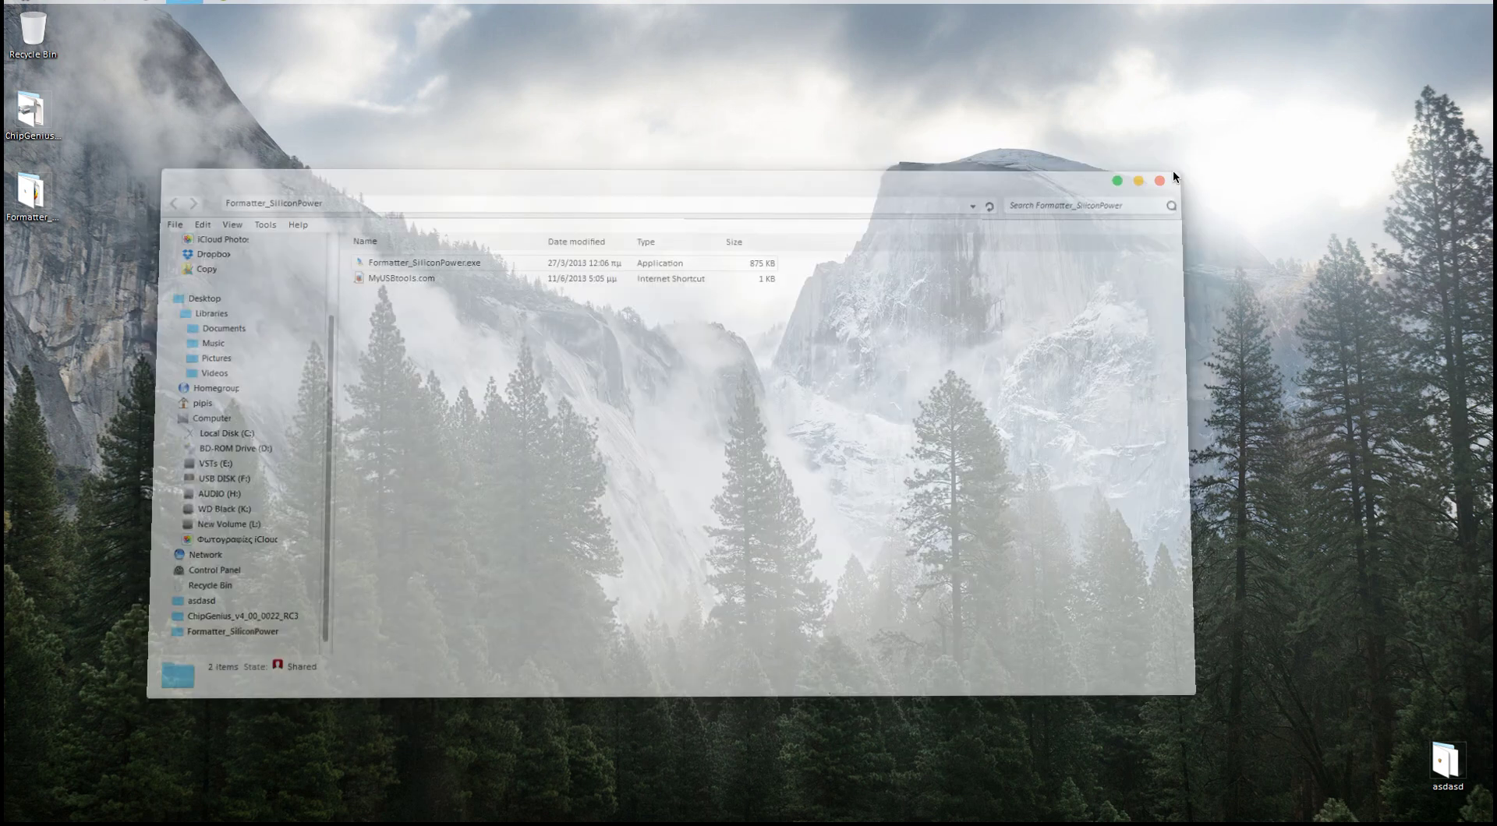
# Restore Firefox and return to the Tom's Hardware 'Usb flash drive write protected' thread
pyautogui.click(144, 2)
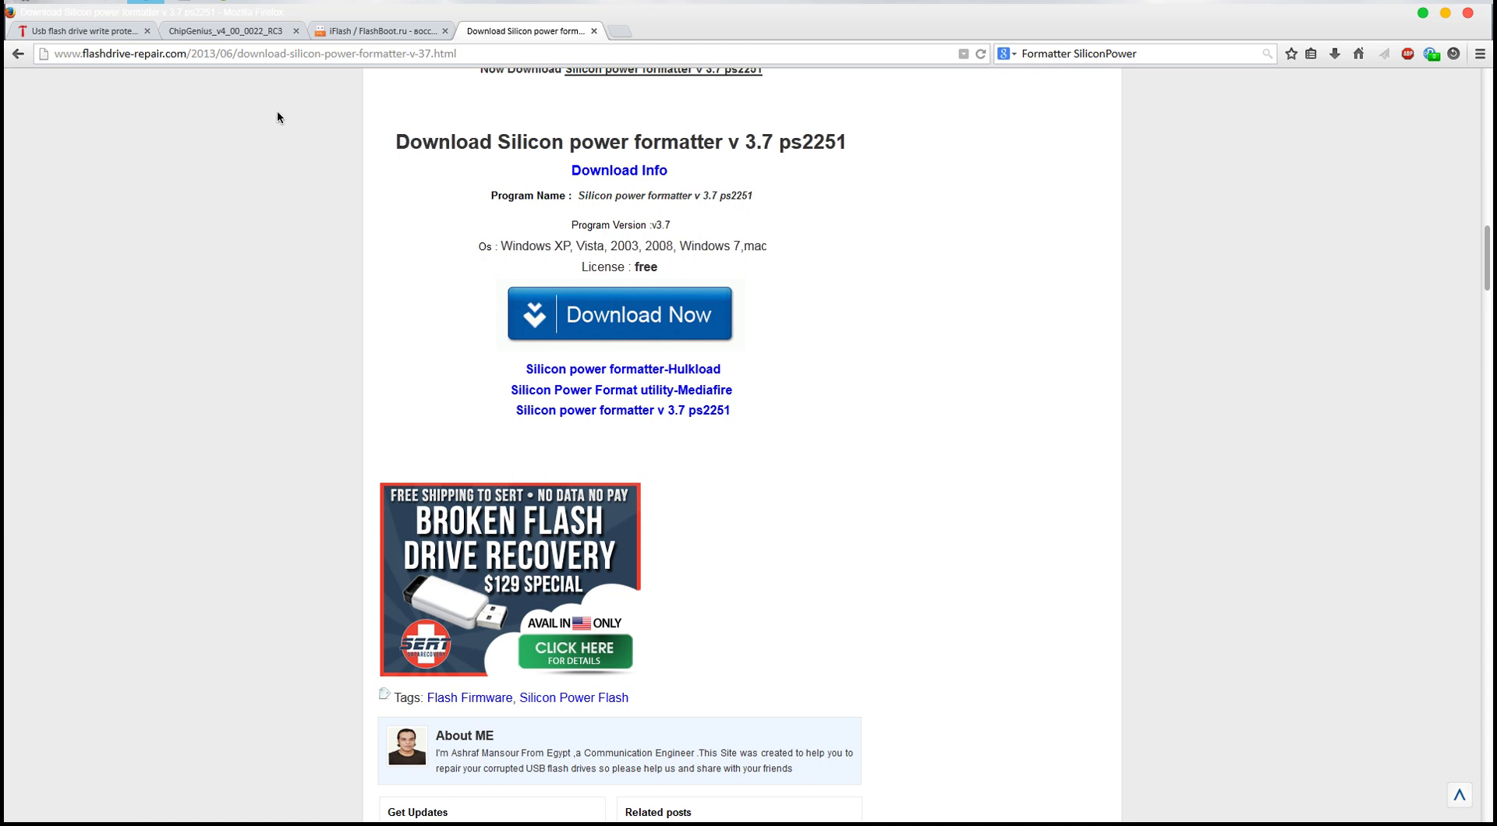
pyautogui.click(93, 32)
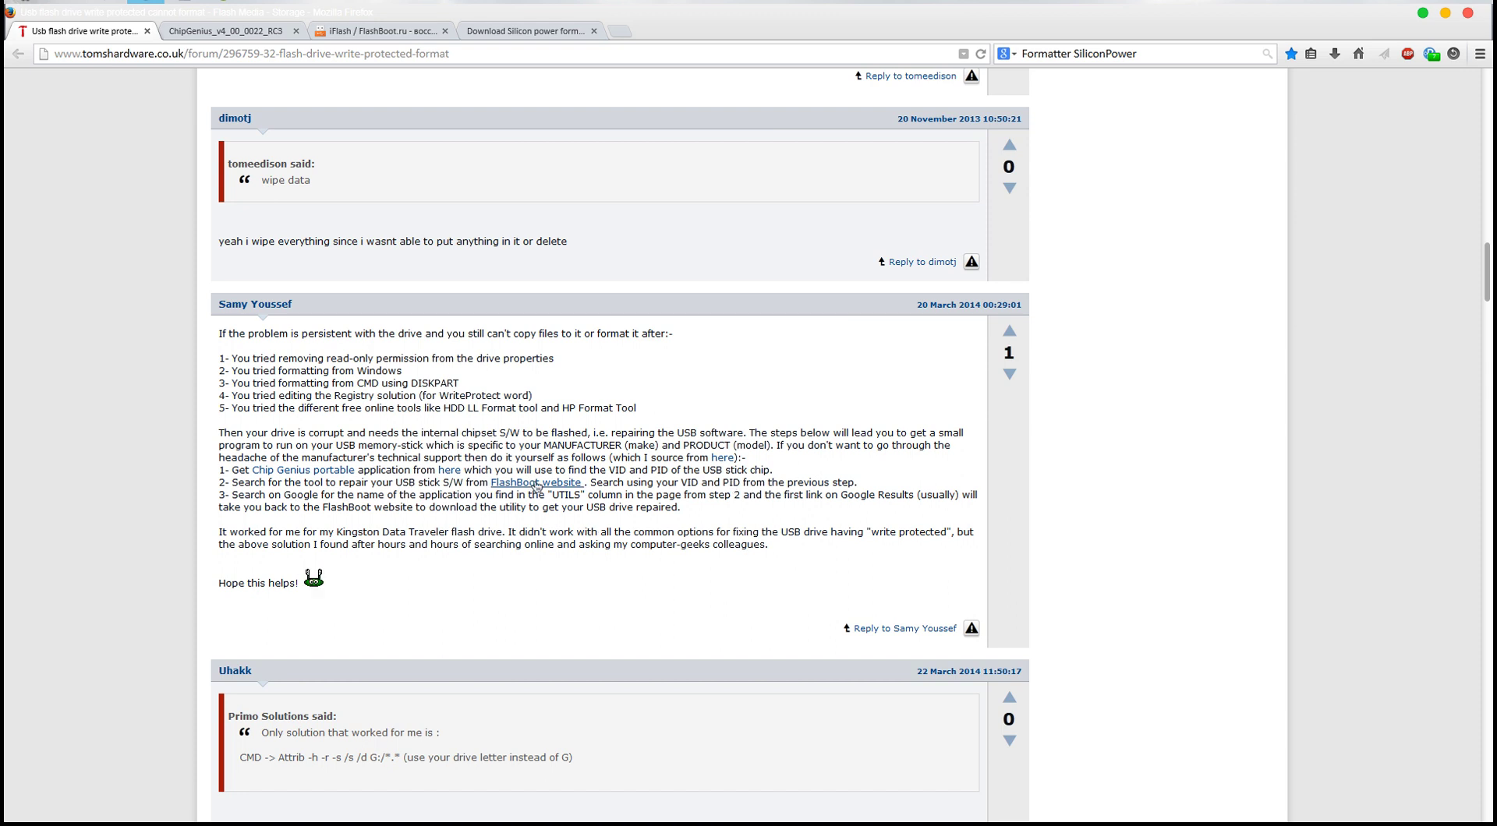
pyautogui.click(354, 37)
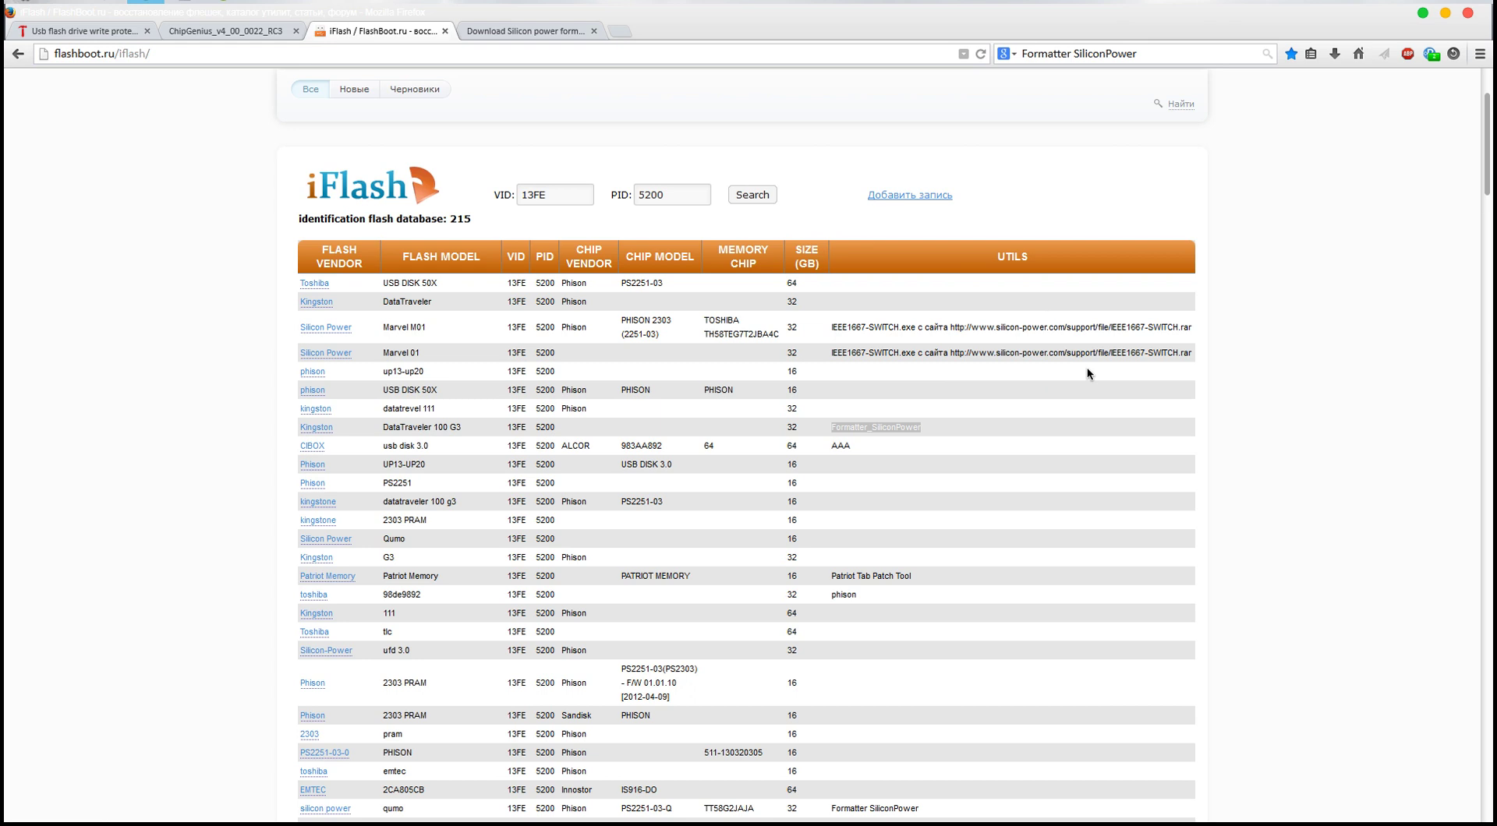
pyautogui.click(1039, 393)
pyautogui.scroll(-6, 989, 491)
pyautogui.scroll(5, 963, 536)
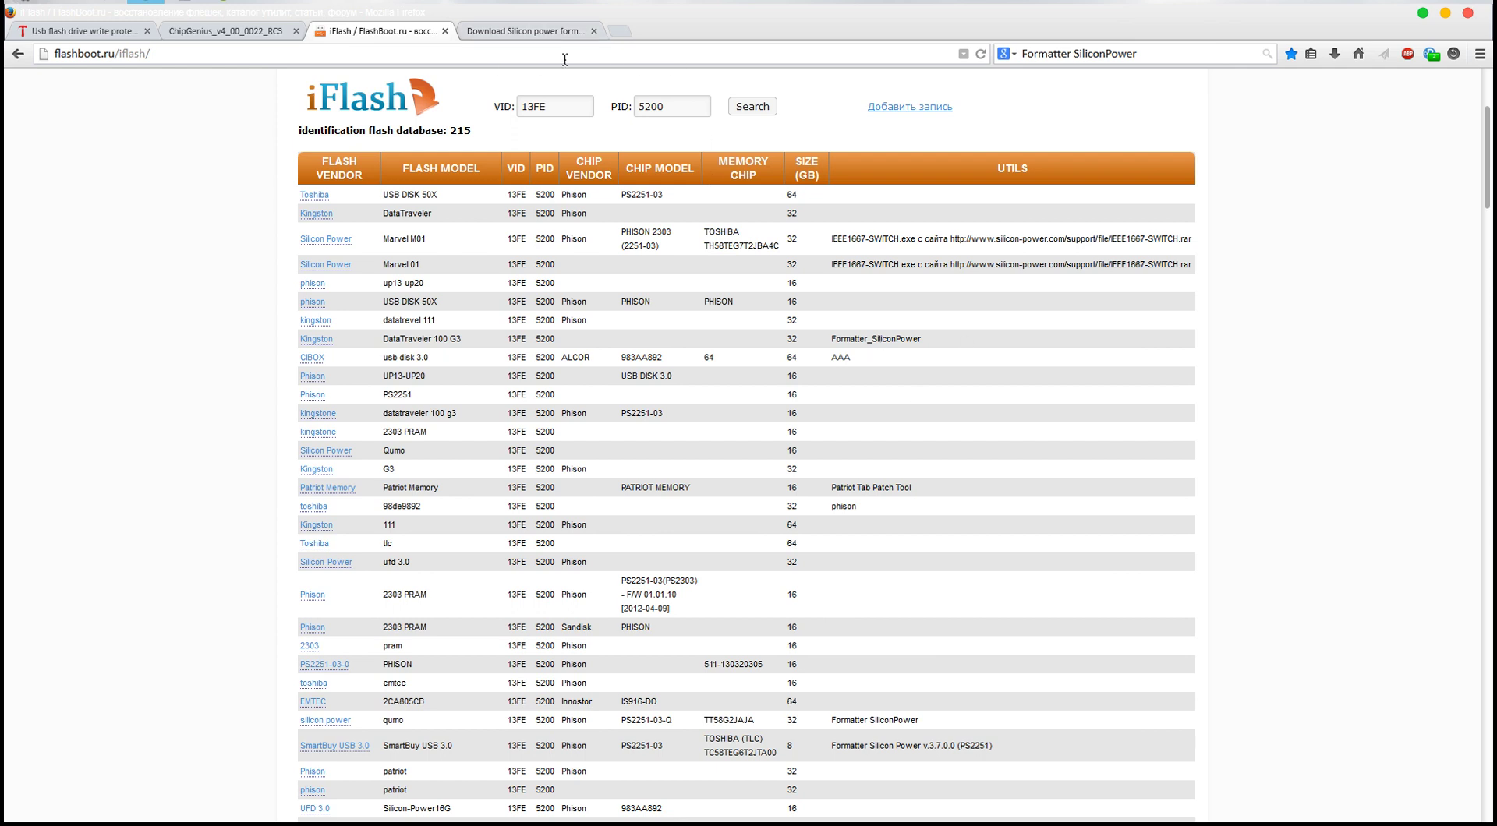
pyautogui.click(541, 31)
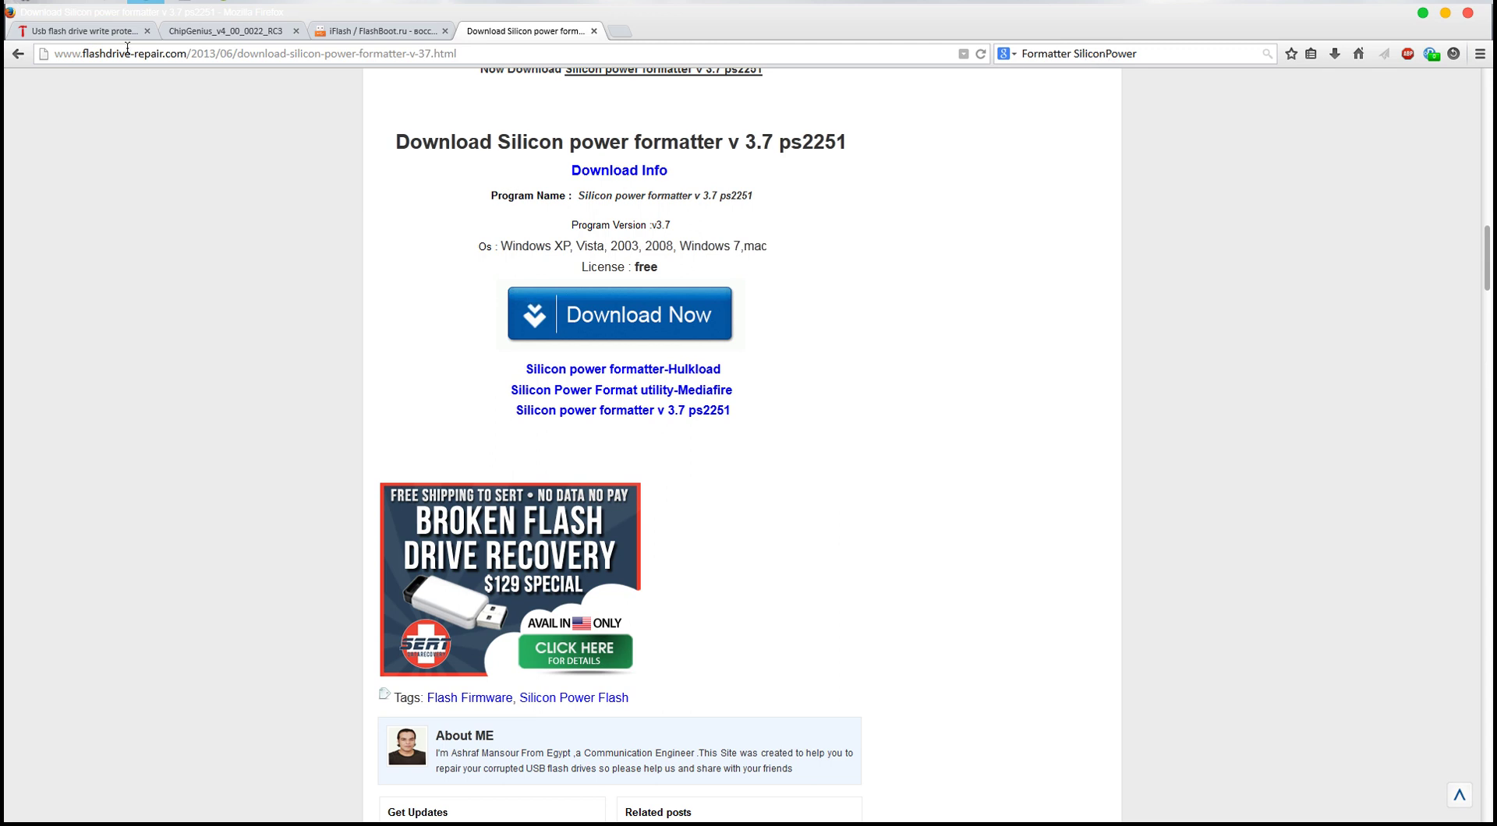
pyautogui.click(101, 33)
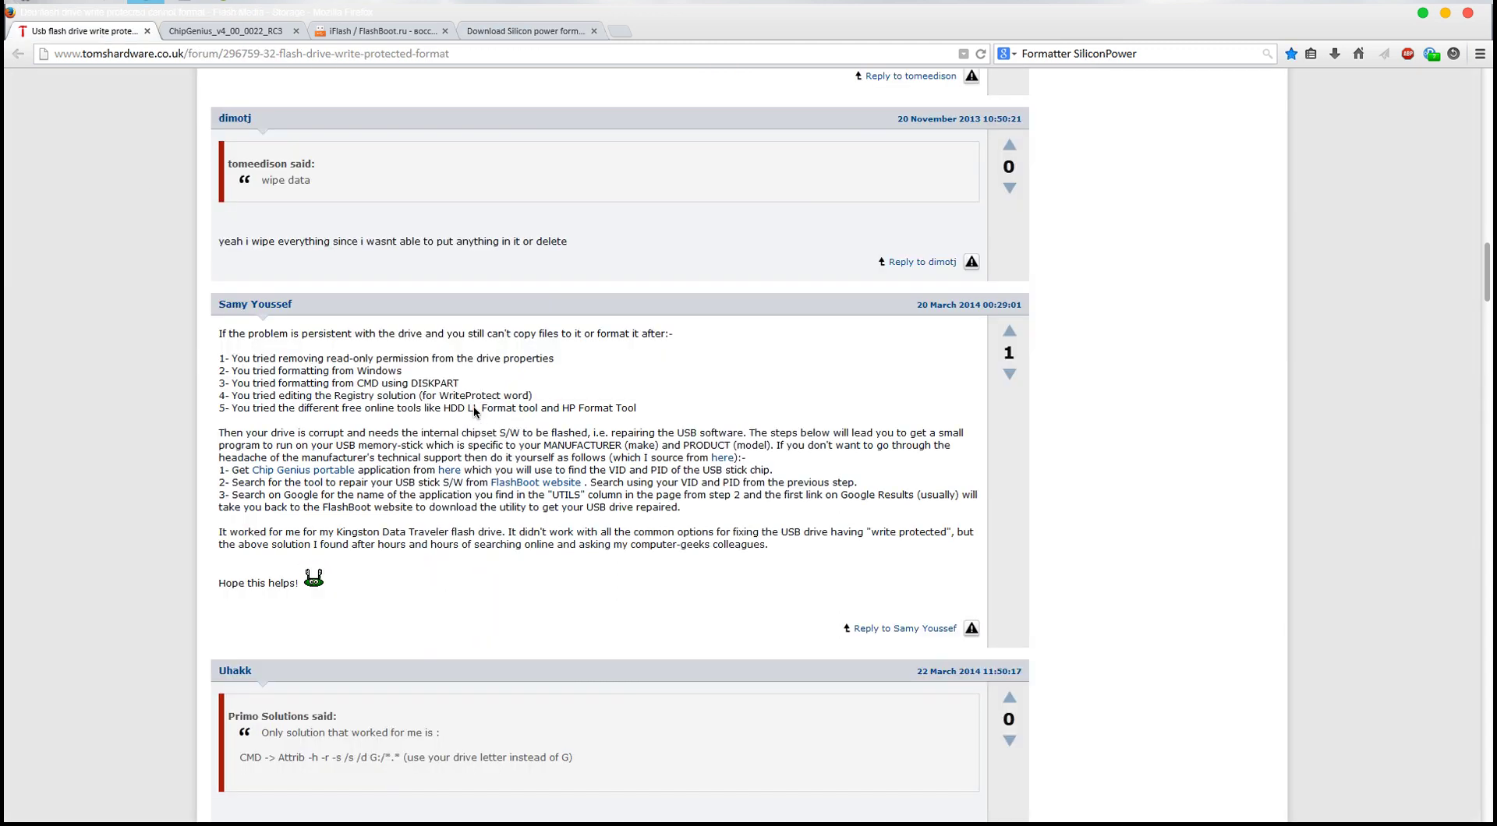